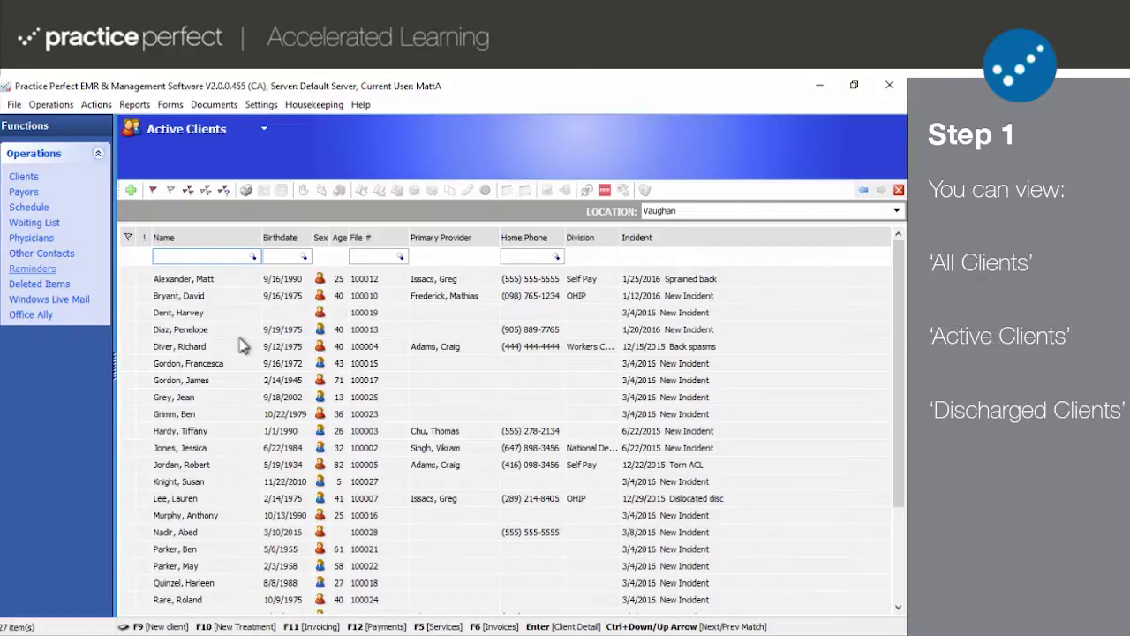
- Switch the client list from Active Clients to All Clients to include discharged clients
{"action": "left_click", "coordinate": [263, 129]}
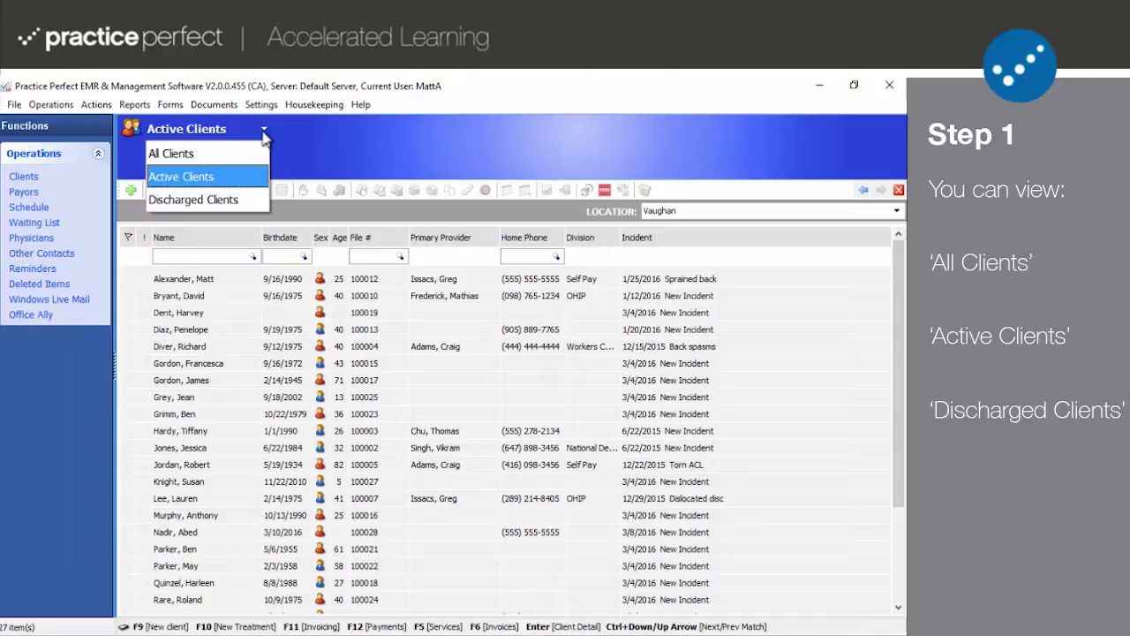
{"action": "left_click", "coordinate": [221, 155]}
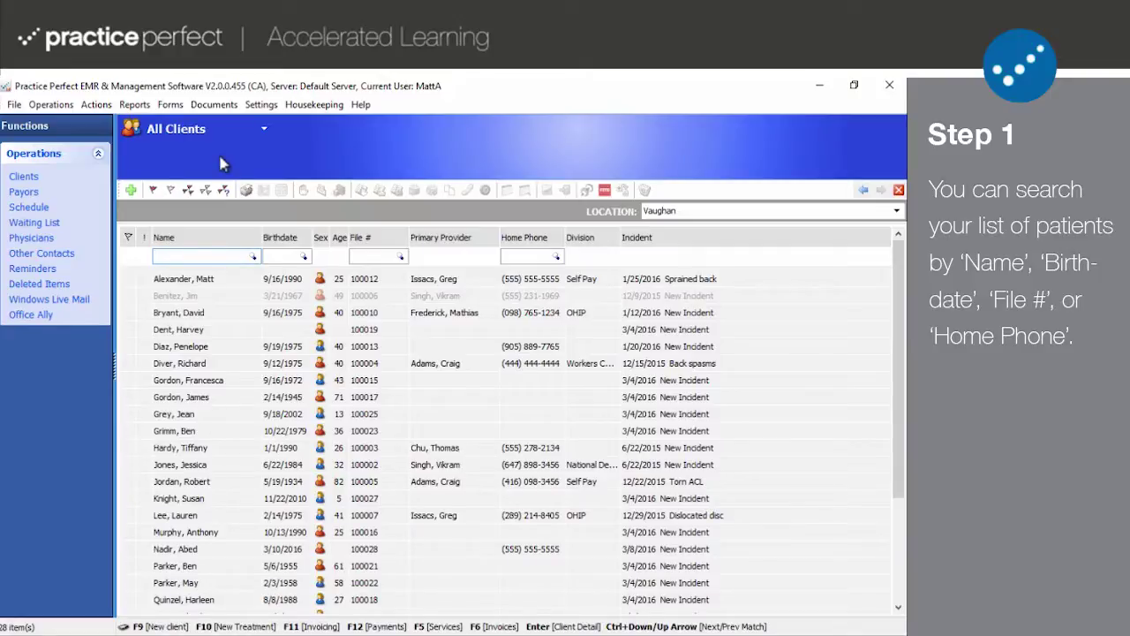
{"action": "type", "text": "alex"}
{"action": "key", "text": "Return"}
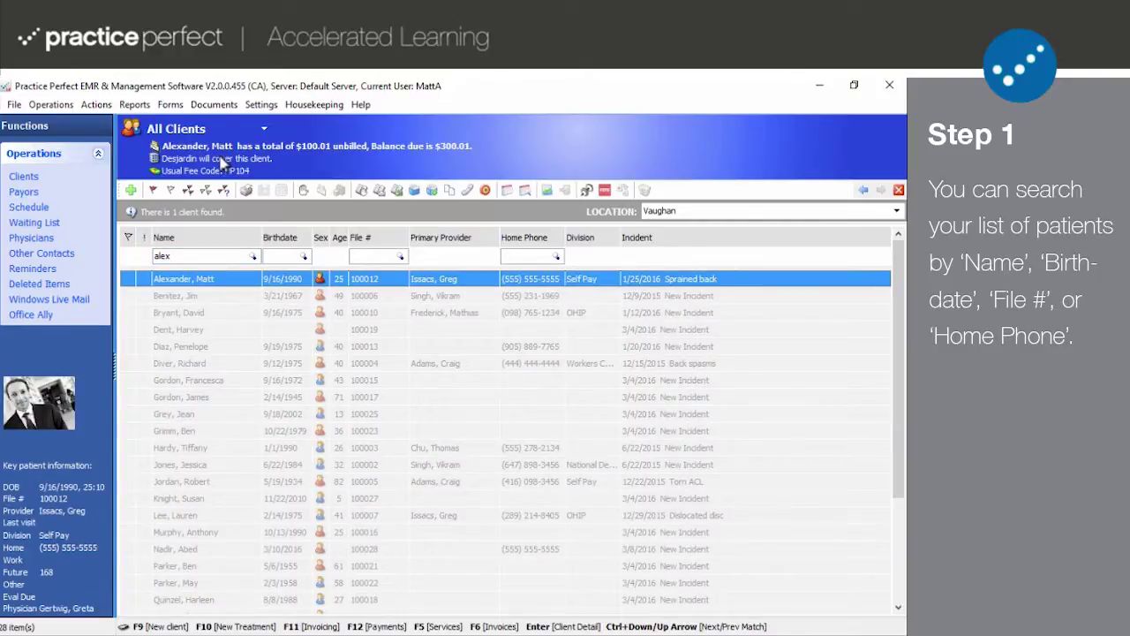
{"action": "double_click", "coordinate": [191, 257]}
{"action": "key", "text": "BackSpace"}
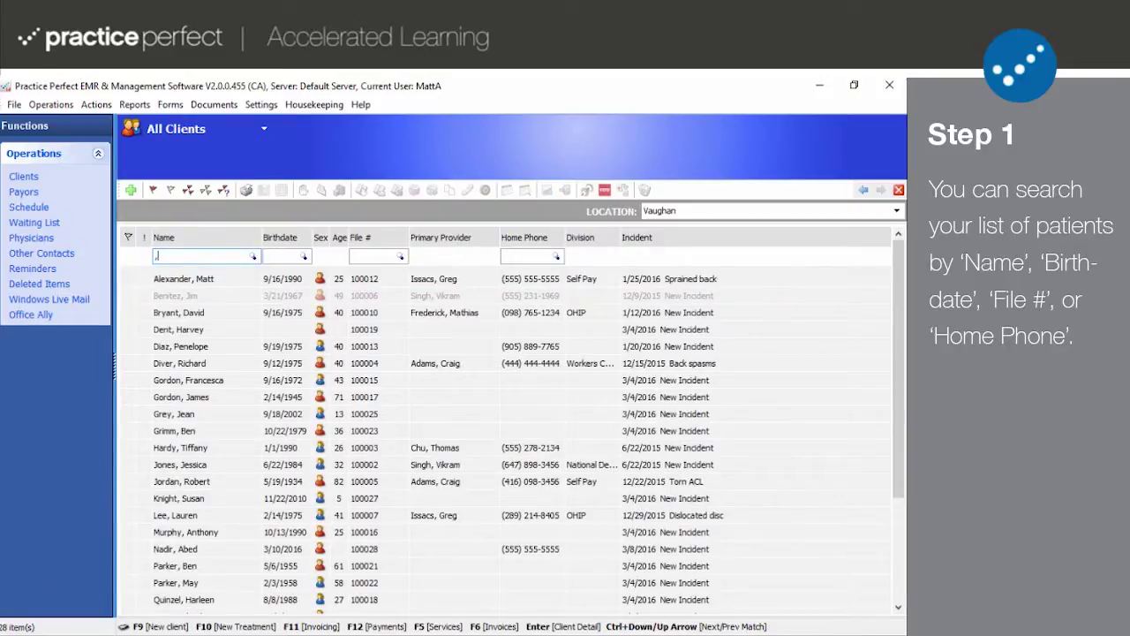
{"action": "type", "text": ",matt"}
{"action": "key", "text": "Return"}
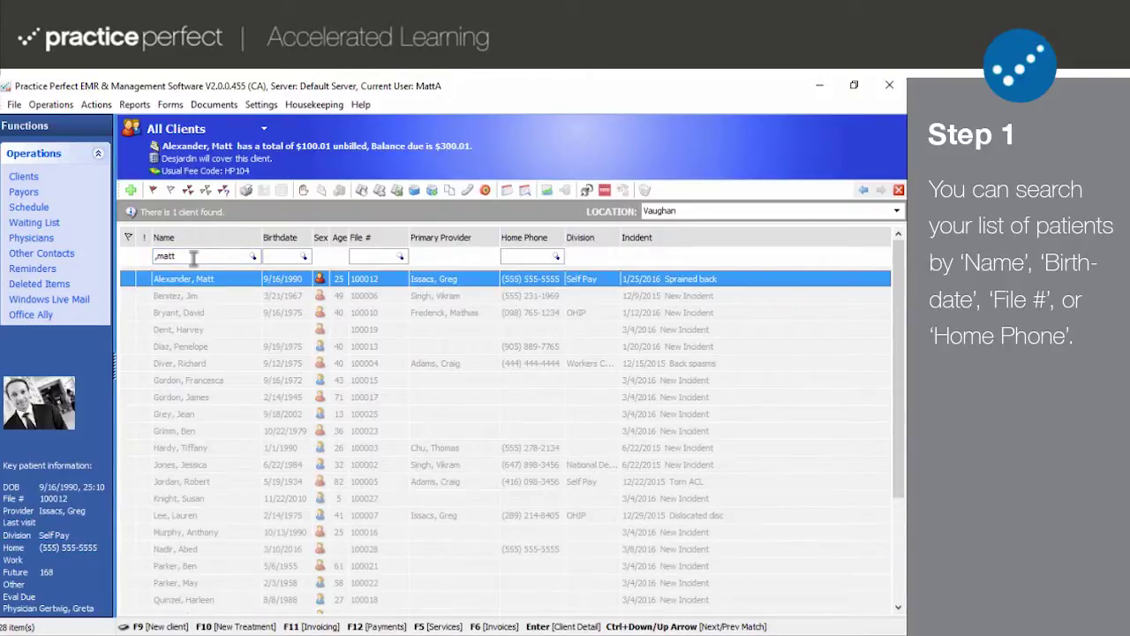
{"action": "double_click", "coordinate": [192, 256]}
{"action": "key", "text": "BackSpace"}
{"action": "type", "text": "alexander"}
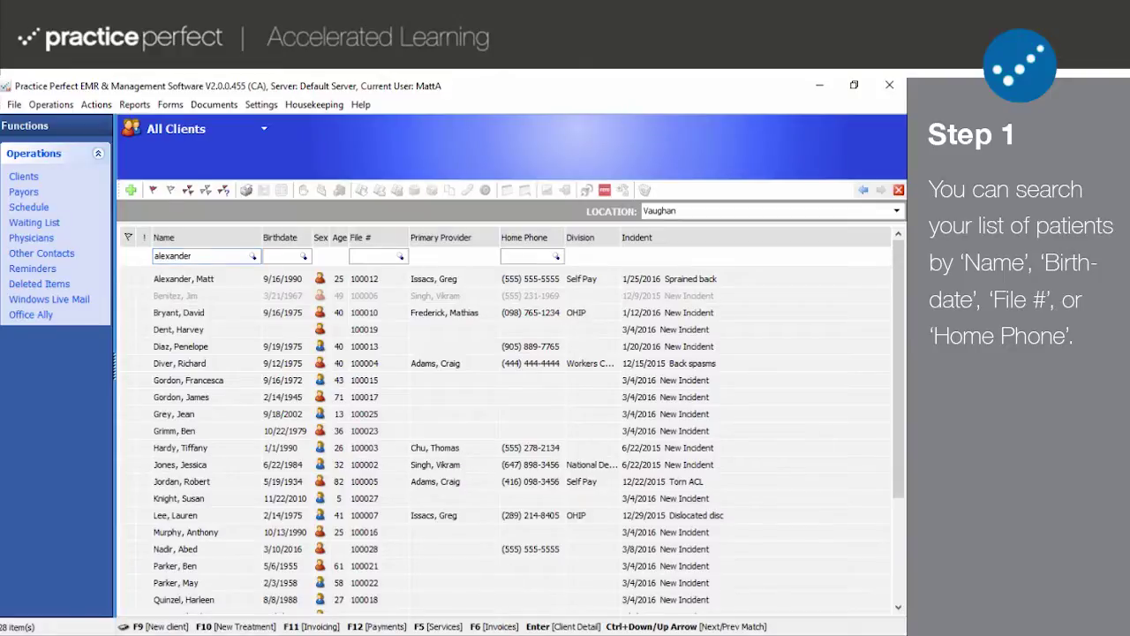
{"action": "key", "text": "Return"}
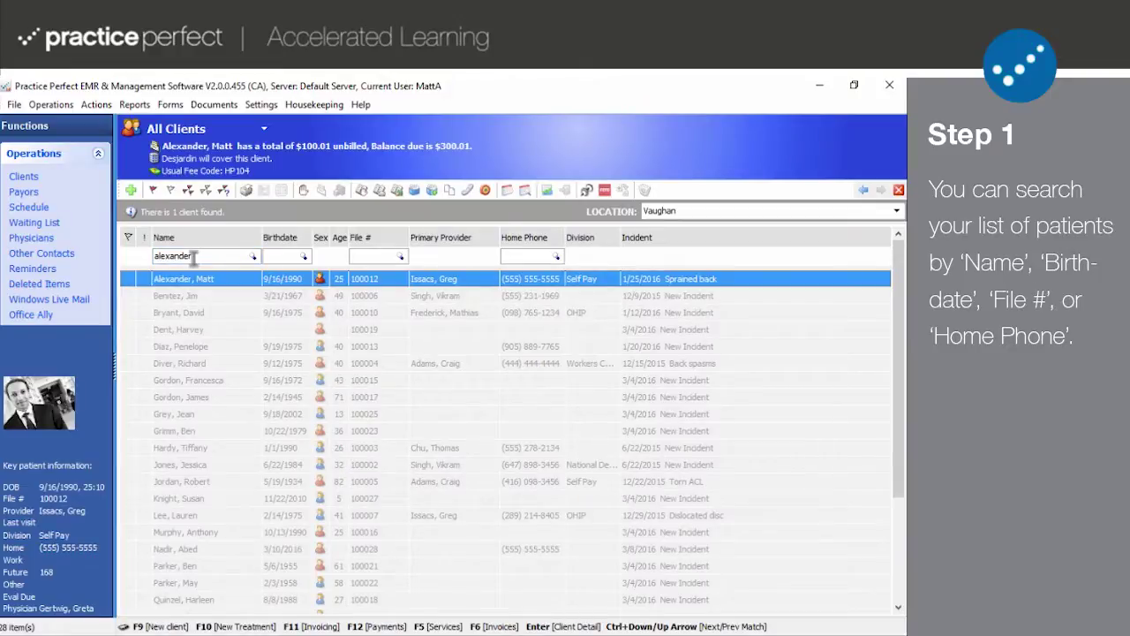
{"action": "double_click", "coordinate": [193, 257]}
{"action": "key", "text": "BackSpace"}
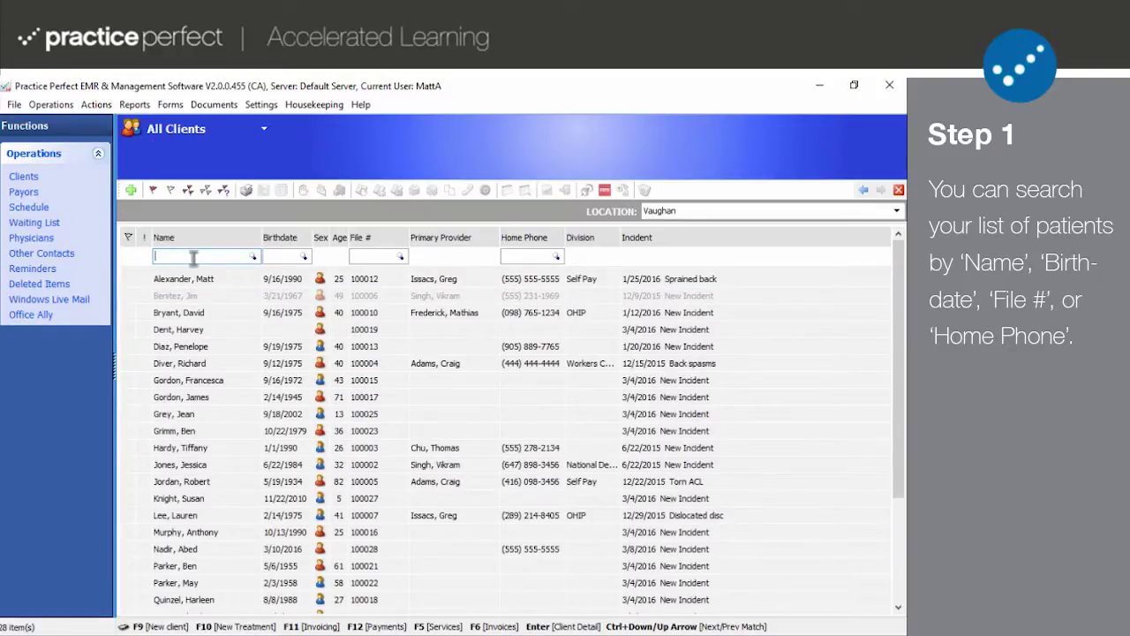
{"action": "type", "text": "alexander, matt"}
{"action": "key", "text": "Return"}
{"action": "double_click", "coordinate": [192, 256]}
{"action": "key", "text": "BackSpace"}
{"action": "type", "text": "j"}
{"action": "type", "text": "a"}
{"action": "key", "text": "BackSpace"}
{"action": "key", "text": "BackSpace"}
{"action": "type", "text": "a,m"}
{"action": "key", "text": "Return"}
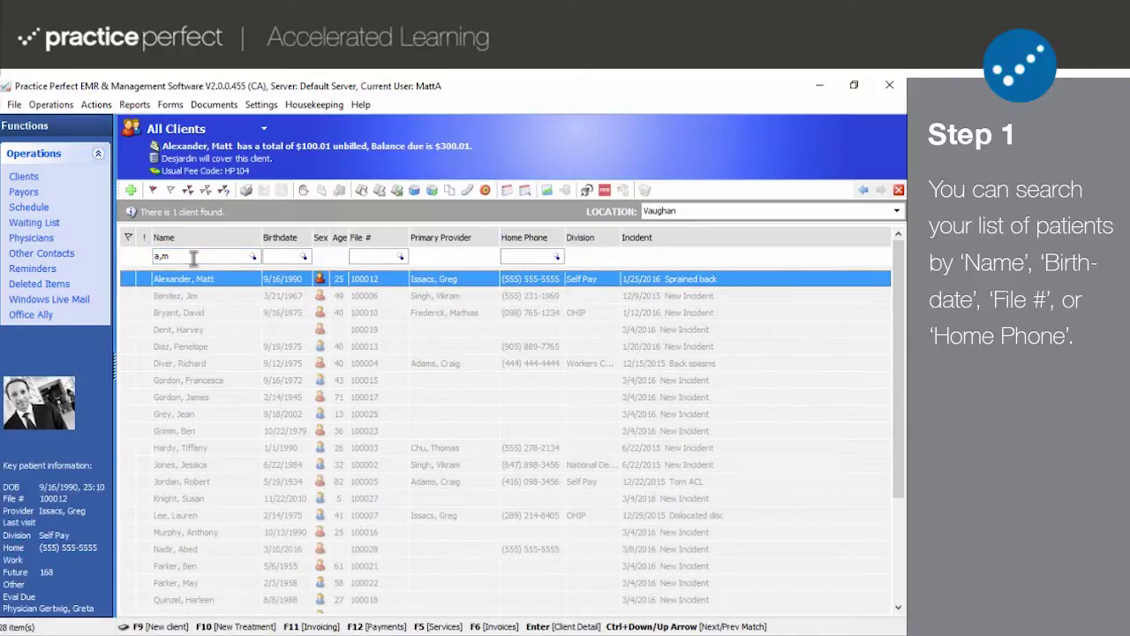
{"action": "key", "text": "BackSpace"}
{"action": "key", "text": "BackSpace"}
{"action": "key", "text": "BackSpace"}
{"action": "left_click", "coordinate": [284, 256]}
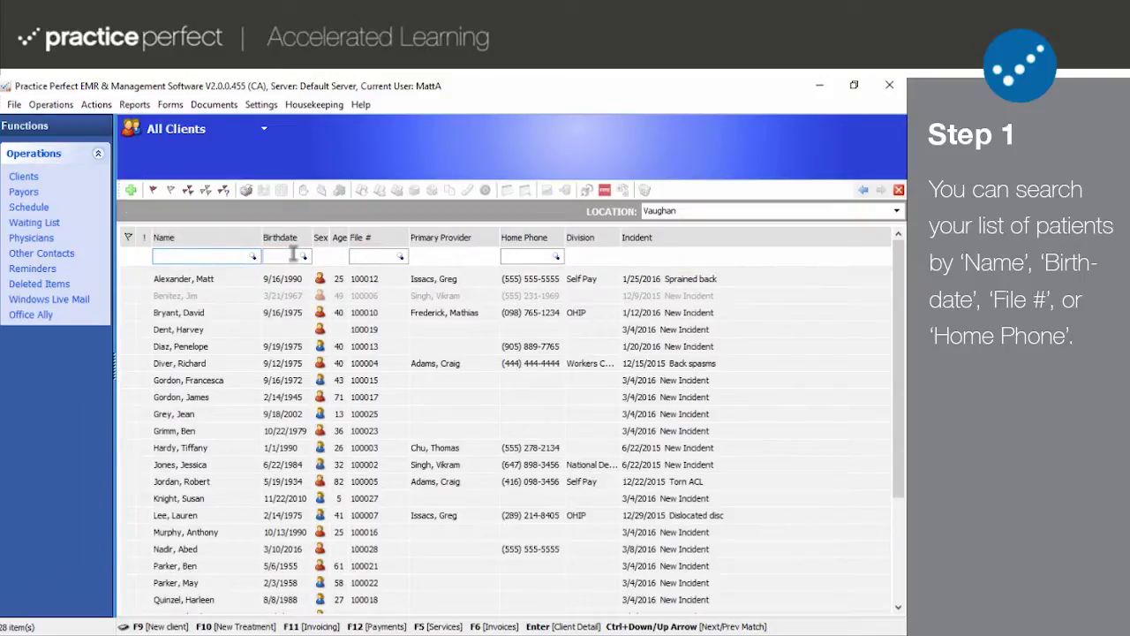
{"action": "key", "text": "Tab"}
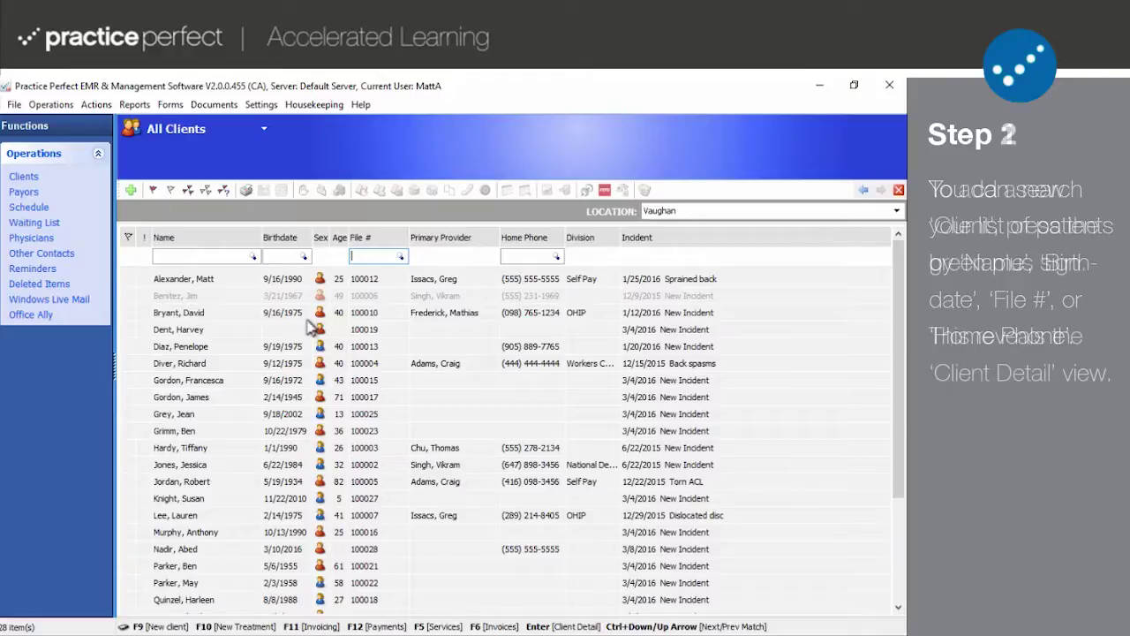
- Create a new client record to open a blank New Client detail form
{"action": "left_click", "coordinate": [131, 189]}
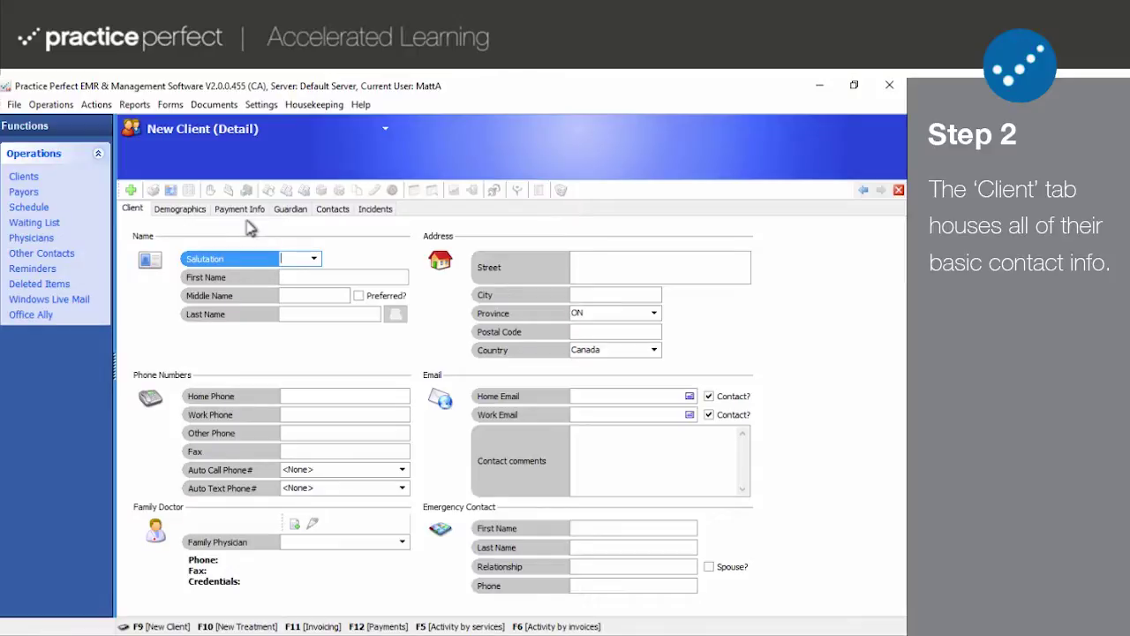
- Enter salutation Ms., the client's first and last name, and her street address, city and postal code
{"action": "type", "text": "M"}
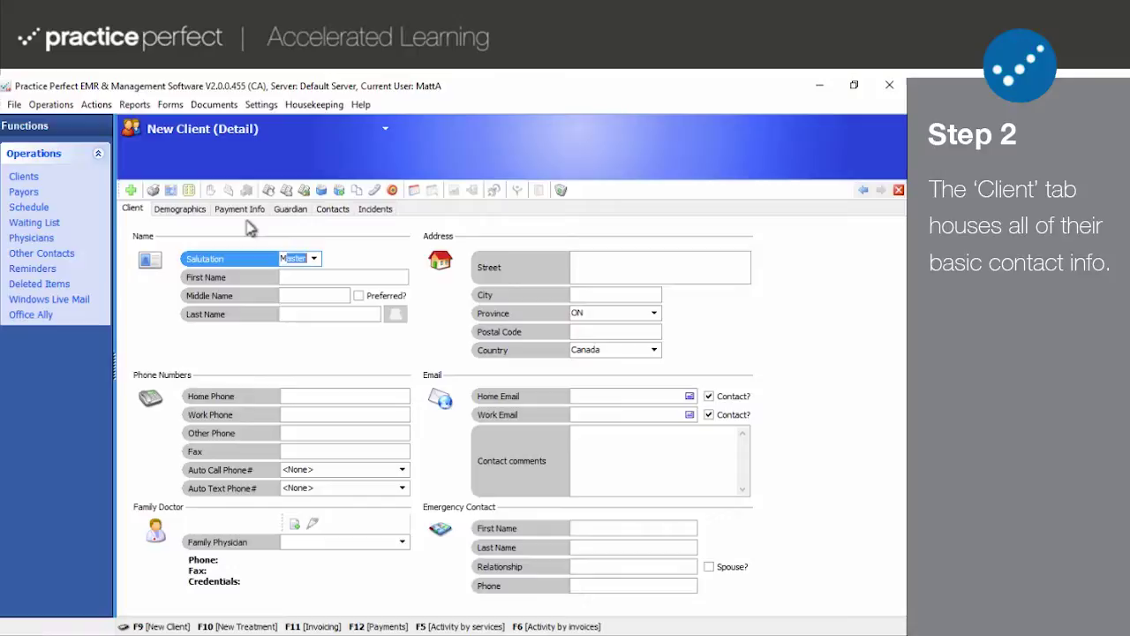
{"action": "type", "text": "s"}
{"action": "key", "text": "Tab"}
{"action": "type", "text": "Ja"}
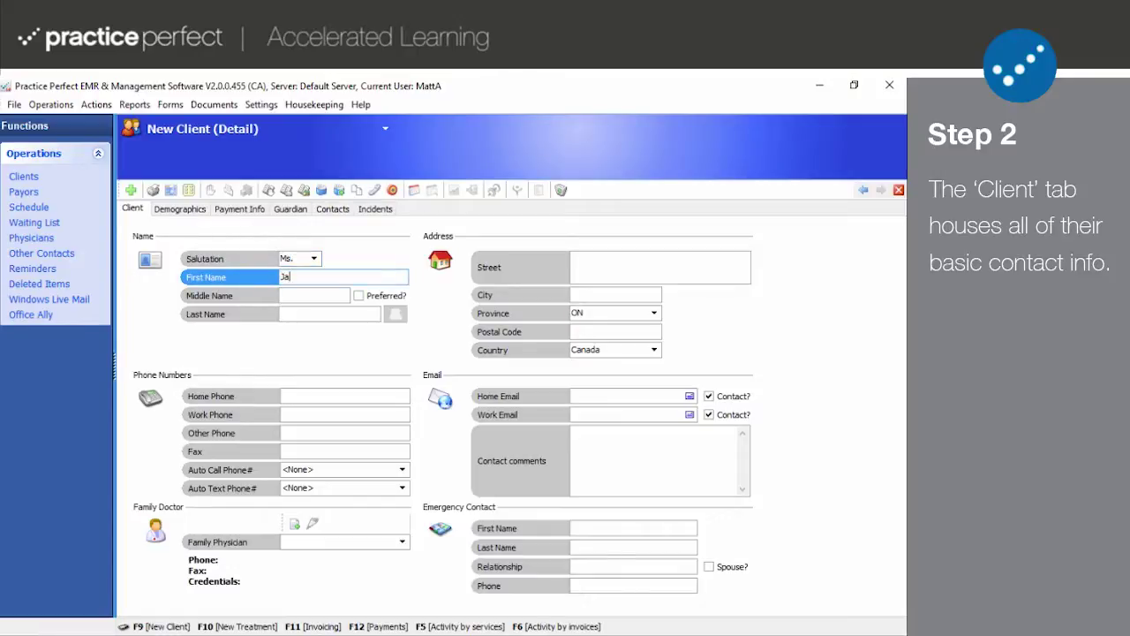
{"action": "type", "text": "ina"}
{"action": "key", "text": "Tab"}
{"action": "key", "text": "Tab"}
{"action": "type", "text": "P"}
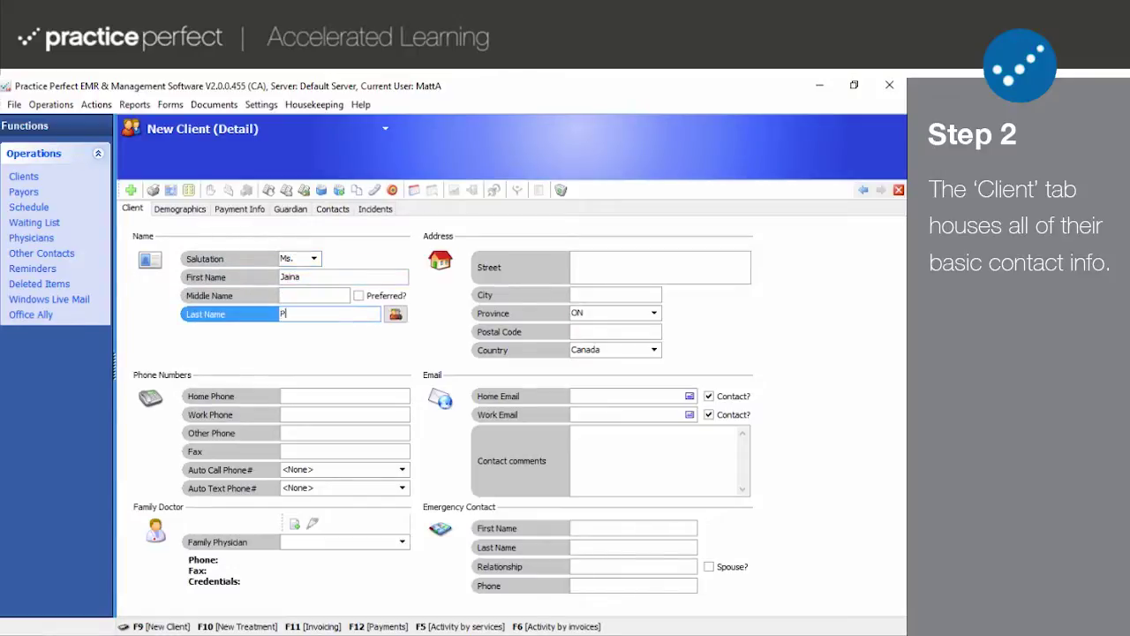
{"action": "type", "text": "roudmoore"}
{"action": "left_click", "coordinate": [622, 258]}
{"action": "type", "text": "62"}
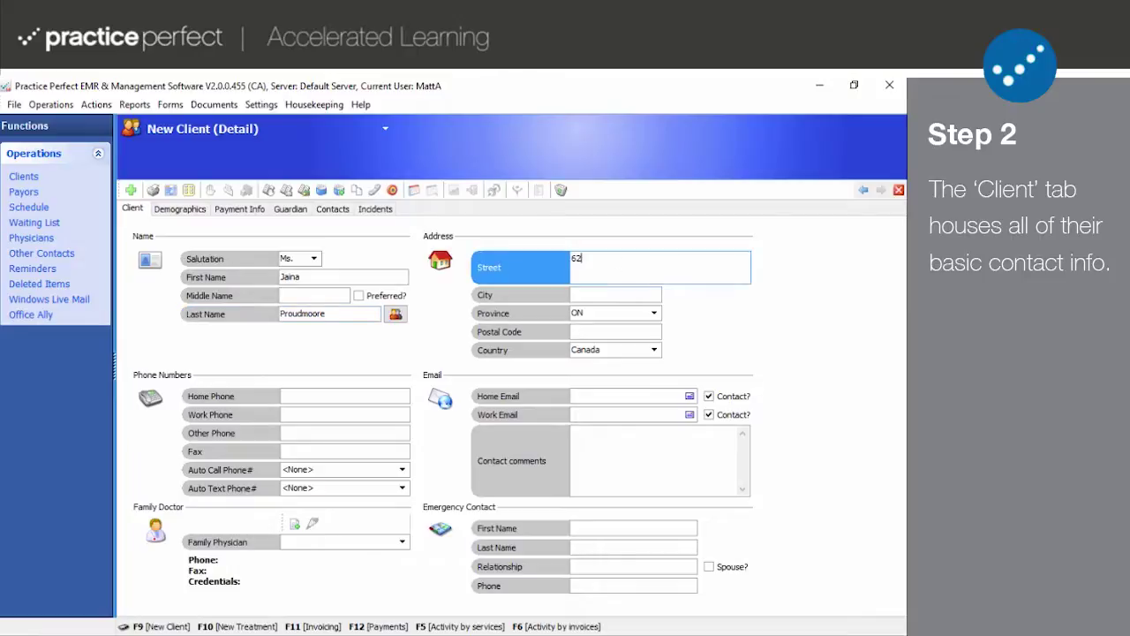
{"action": "type", "text": " Northrend Rd."}
{"action": "key", "text": "Tab"}
{"action": "type", "text": "Dalaran"}
{"action": "left_click", "coordinate": [606, 332]}
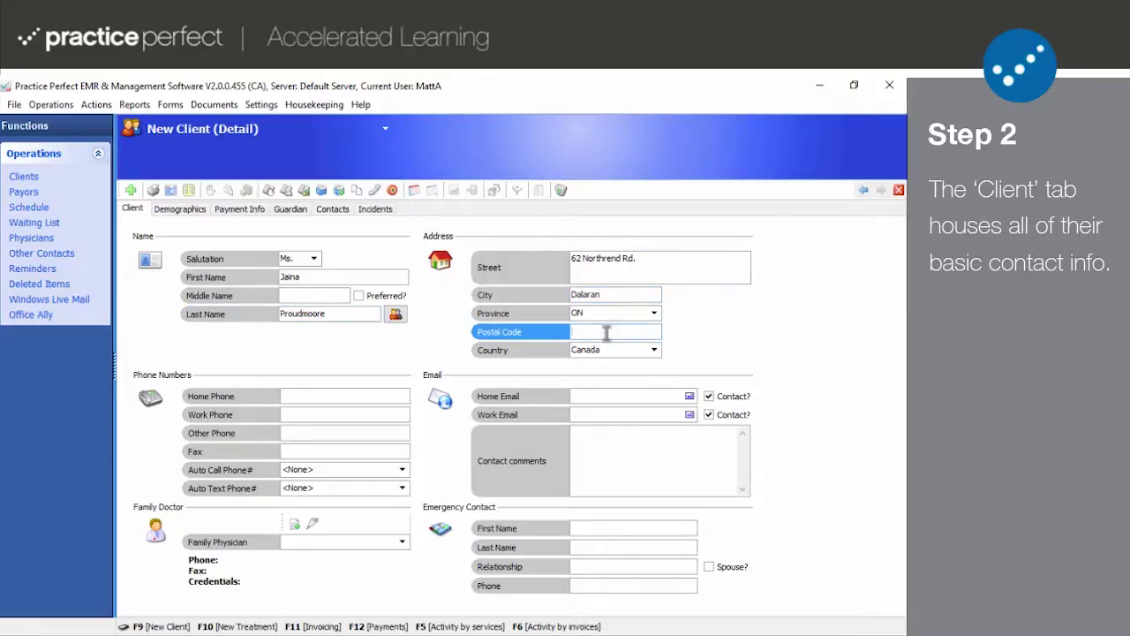
{"action": "type", "text": "L2G 6X9"}
- Fill in the client's home, work and other phone numbers and her fax number
{"action": "left_click", "coordinate": [365, 396]}
{"action": "type", "text": "5555555555"}
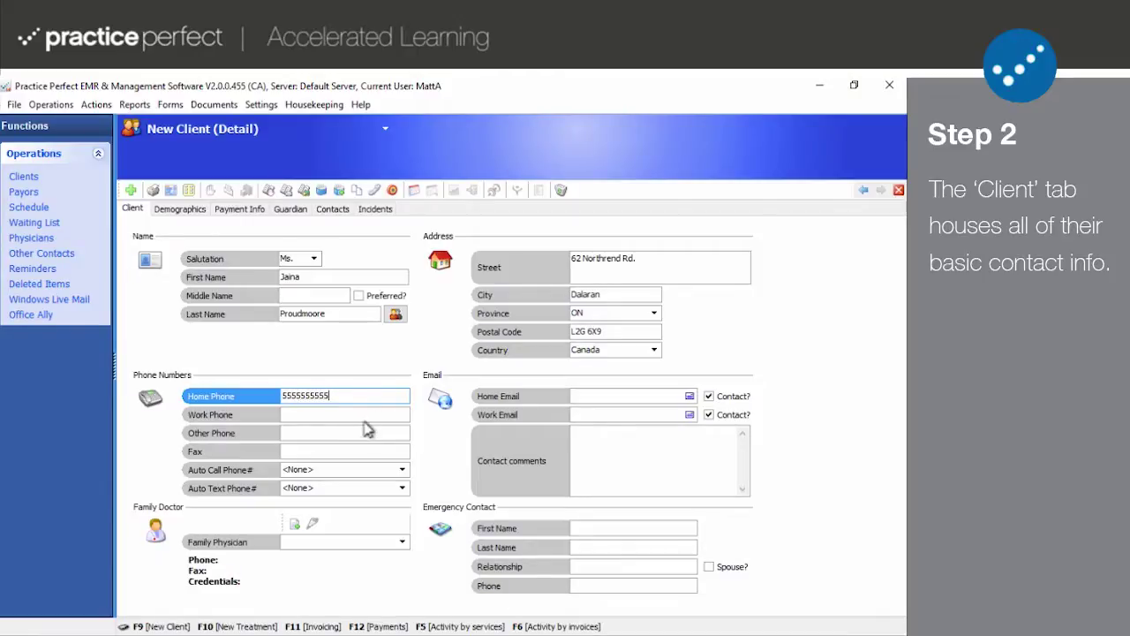
{"action": "key", "text": "Tab"}
{"action": "type", "text": "5555555555"}
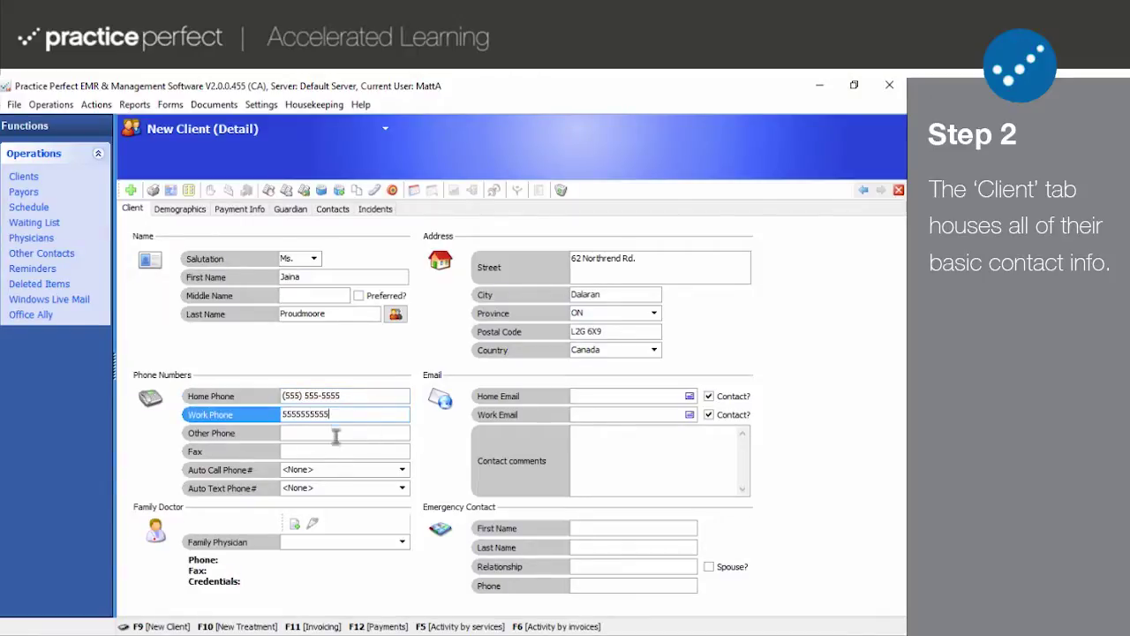
{"action": "key", "text": "Tab"}
{"action": "type", "text": "55"}
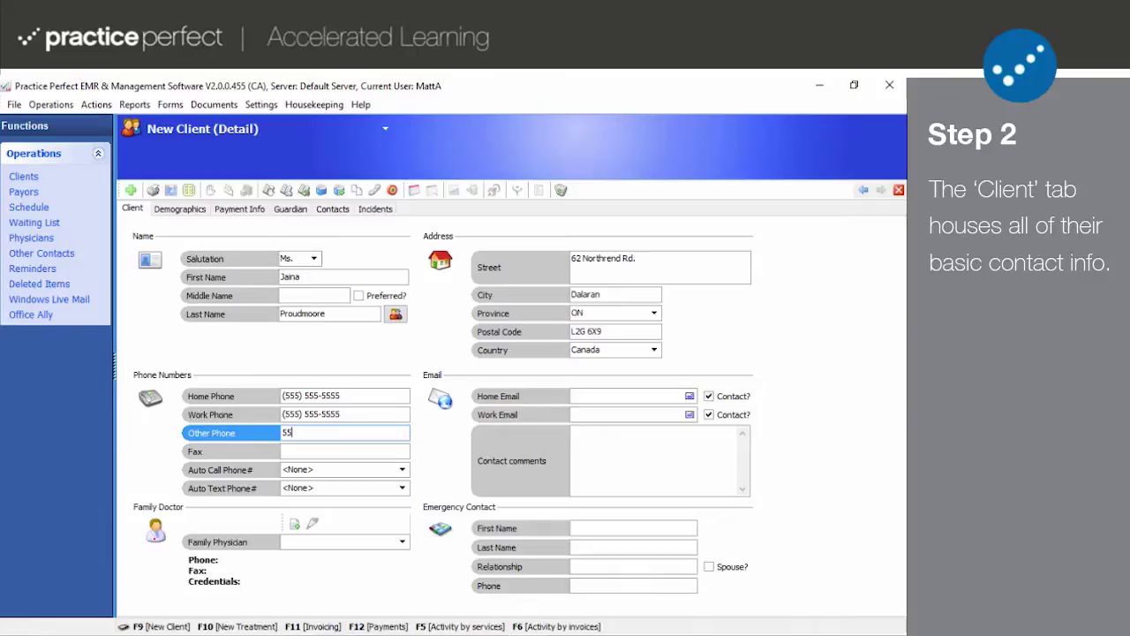
{"action": "type", "text": "5555555523"}
{"action": "left_click", "coordinate": [311, 450]}
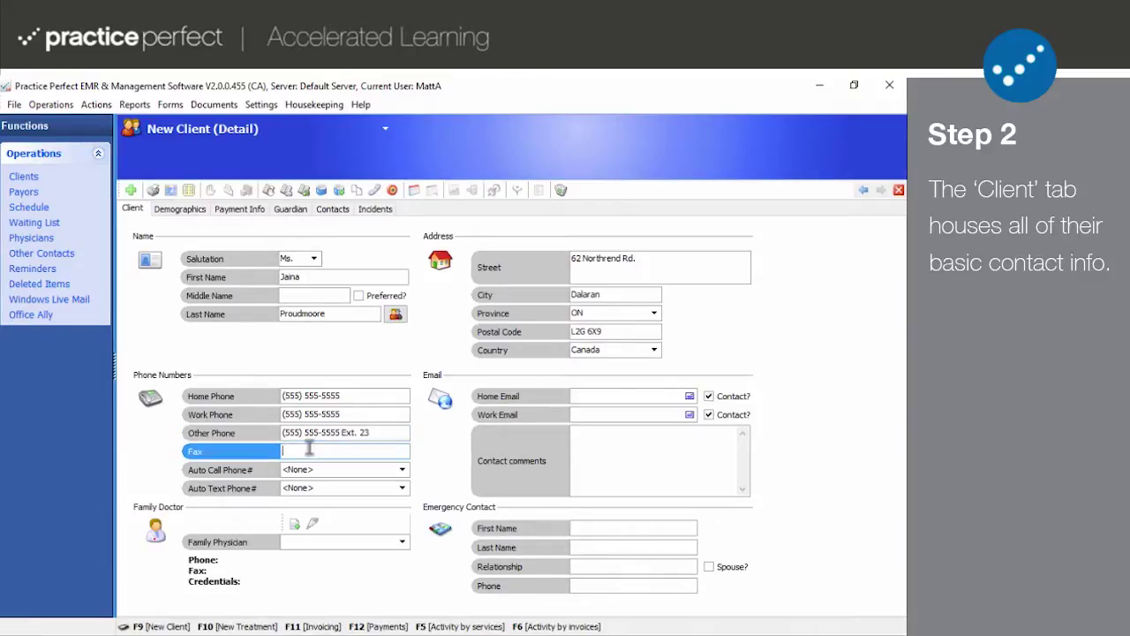
{"action": "type", "text": "5555555555"}
- Assign the last listed doctor as family physician, and dismiss the New family doctor form unsaved
{"action": "left_click", "coordinate": [403, 541]}
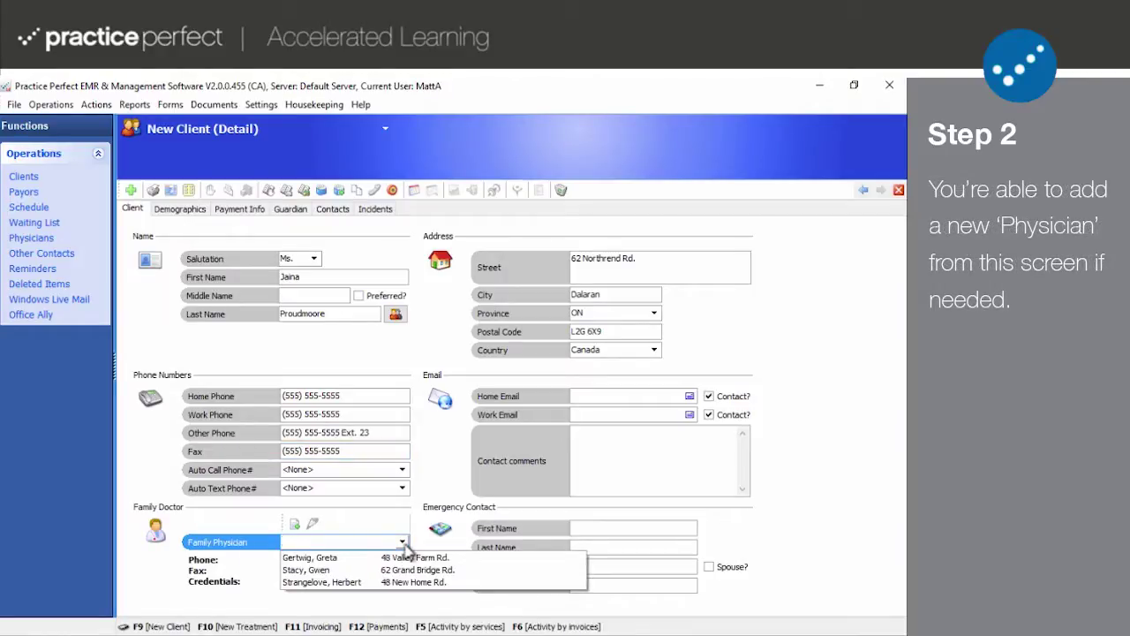
{"action": "left_click", "coordinate": [344, 583]}
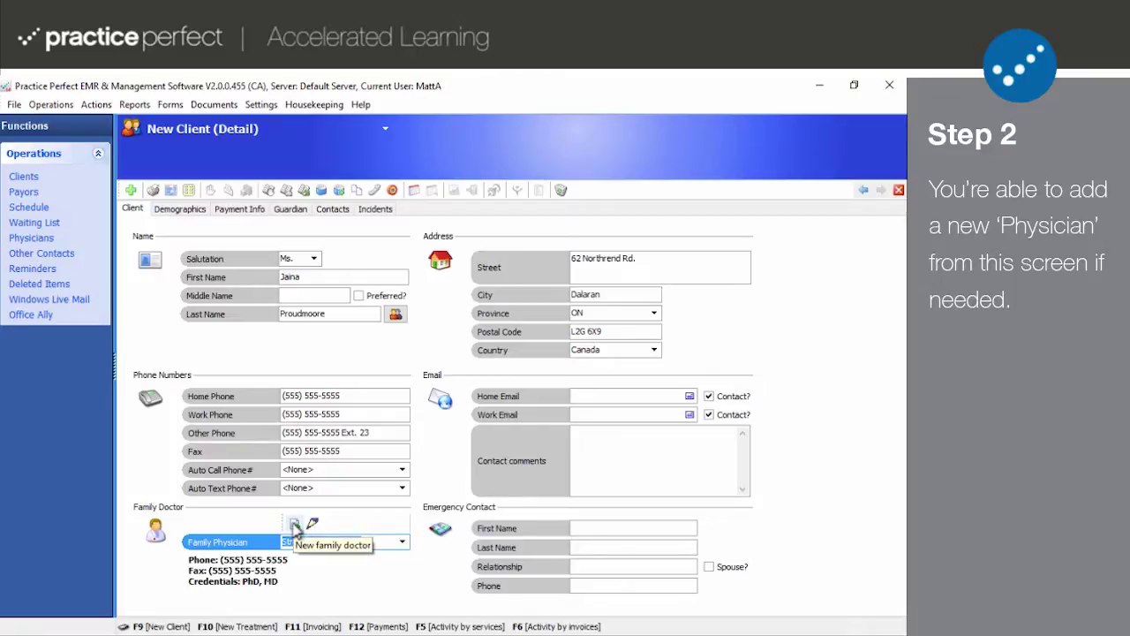
{"action": "left_click", "coordinate": [295, 525]}
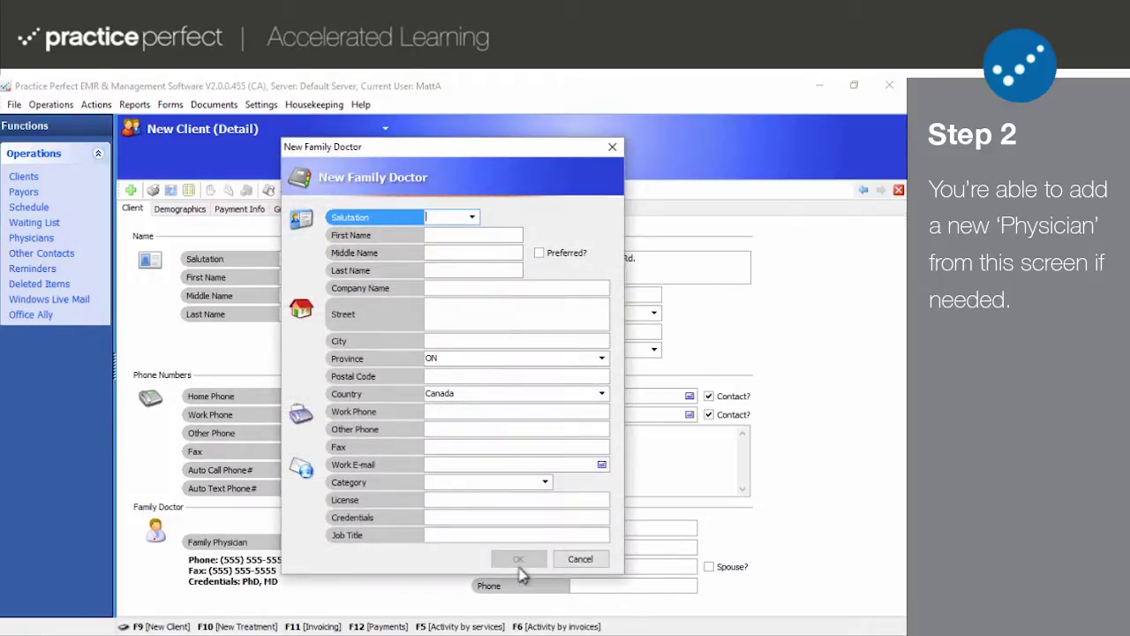
{"action": "left_click", "coordinate": [579, 558]}
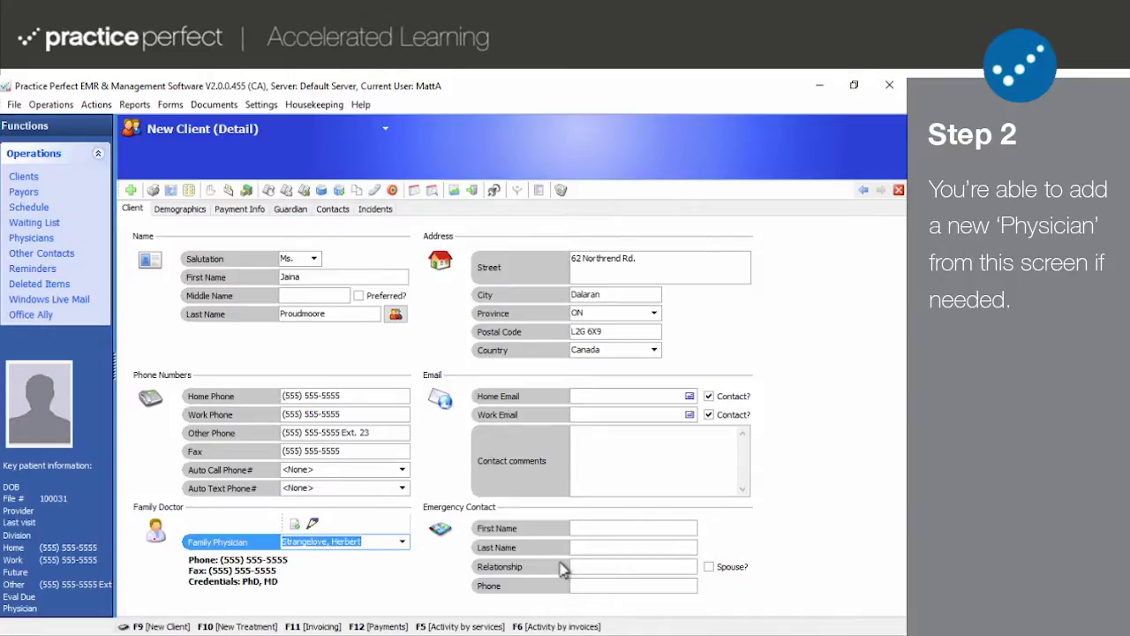
- Enter the client's home email address
{"action": "left_click", "coordinate": [601, 395]}
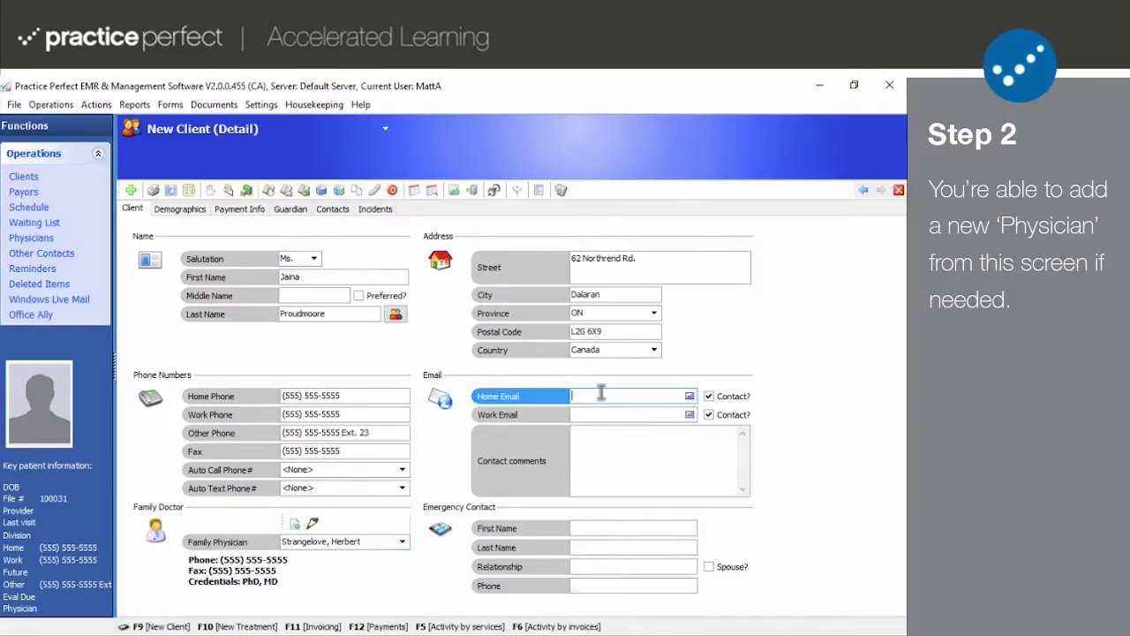
{"action": "left_click", "coordinate": [597, 469]}
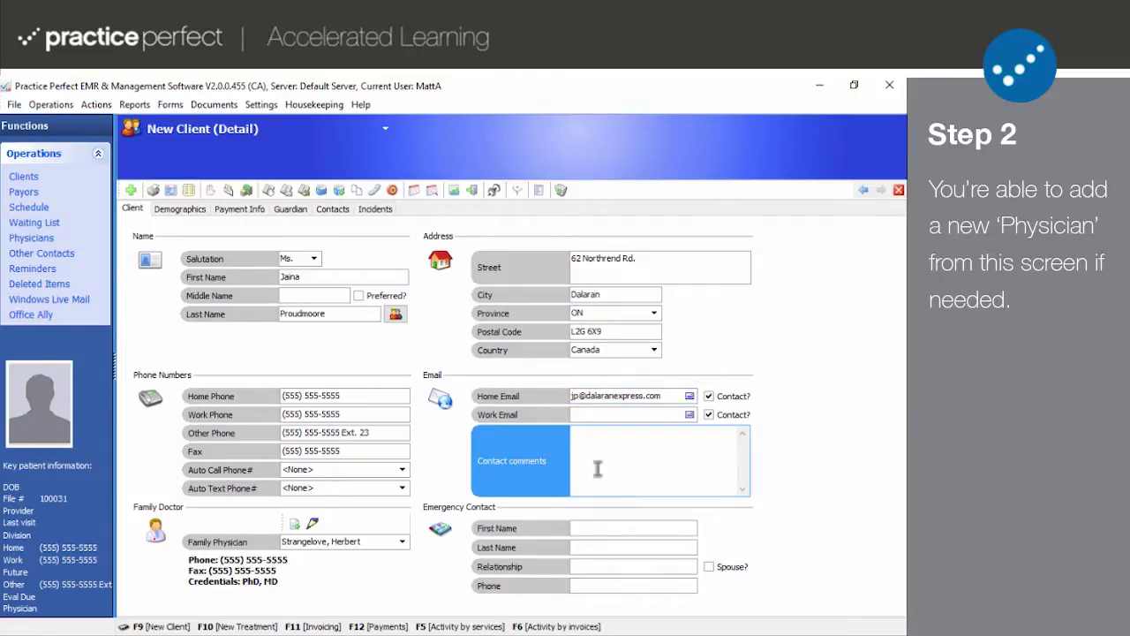
- Add her husband as Spouse emergency contact with name and phone, then view Demographics
{"action": "left_click", "coordinate": [598, 527]}
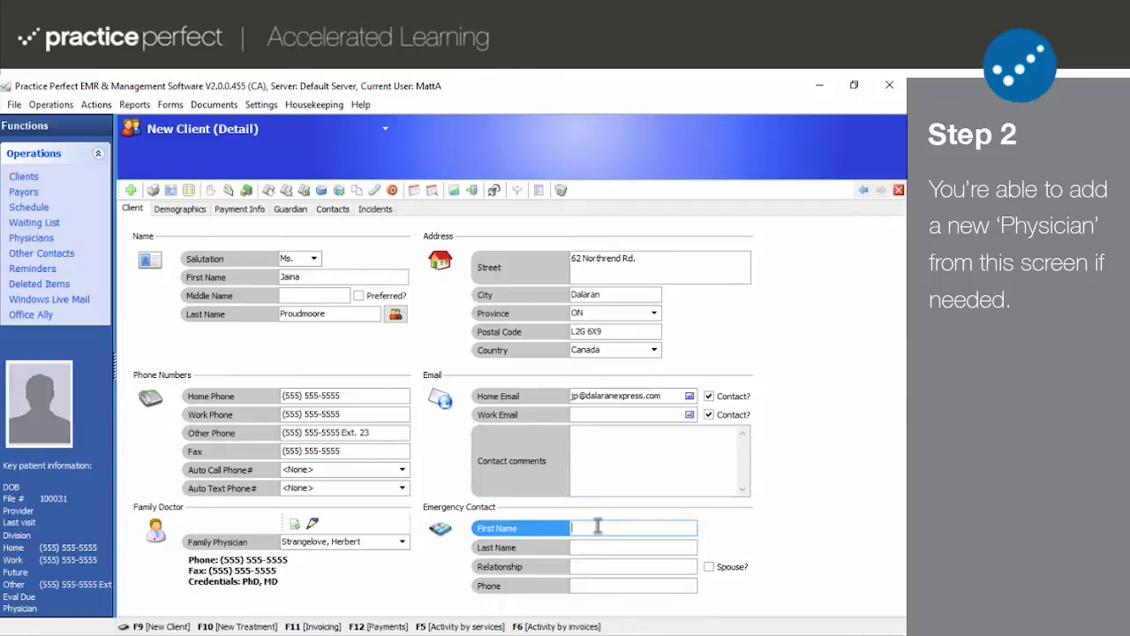
{"action": "type", "text": "Khadgar"}
{"action": "left_click", "coordinate": [608, 547]}
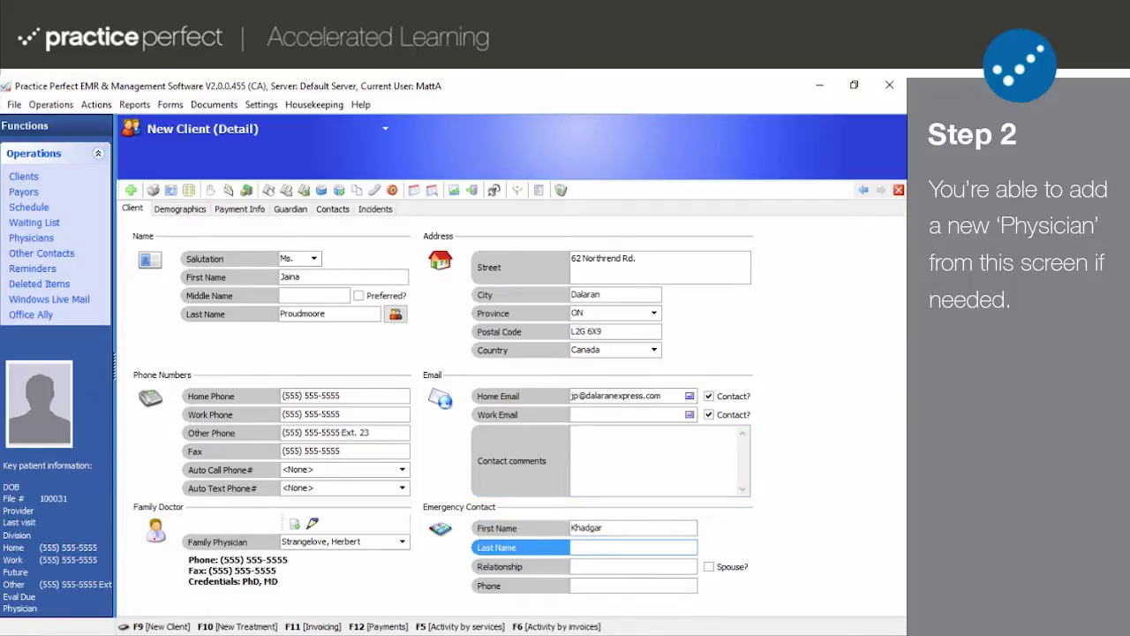
{"action": "type", "text": "Forge"}
{"action": "left_click", "coordinate": [677, 565]}
{"action": "type", "text": "Husband"}
{"action": "left_click", "coordinate": [729, 568]}
{"action": "left_click", "coordinate": [652, 585]}
{"action": "type", "text": "5"}
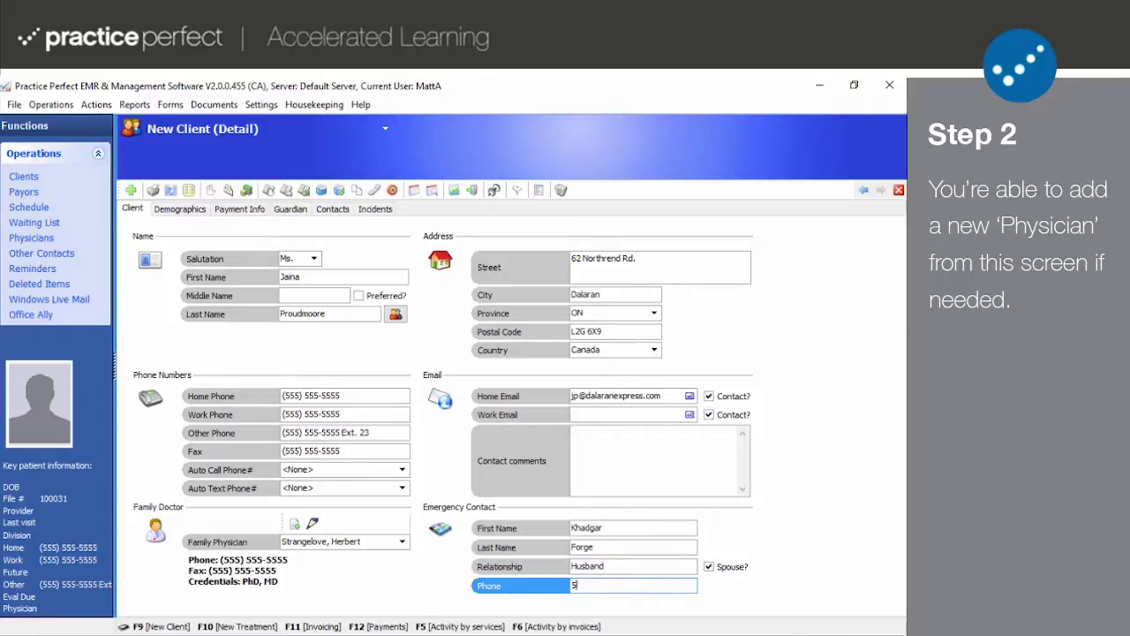
{"action": "type", "text": "555555555"}
{"action": "left_click", "coordinate": [174, 211]}
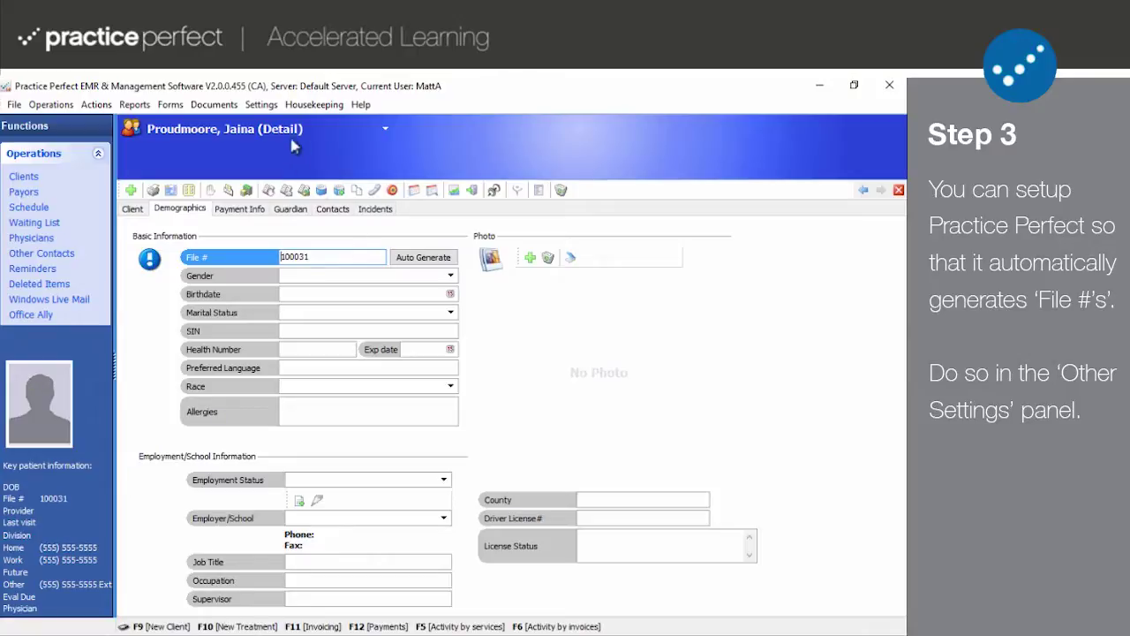
{"action": "left_click", "coordinate": [268, 105]}
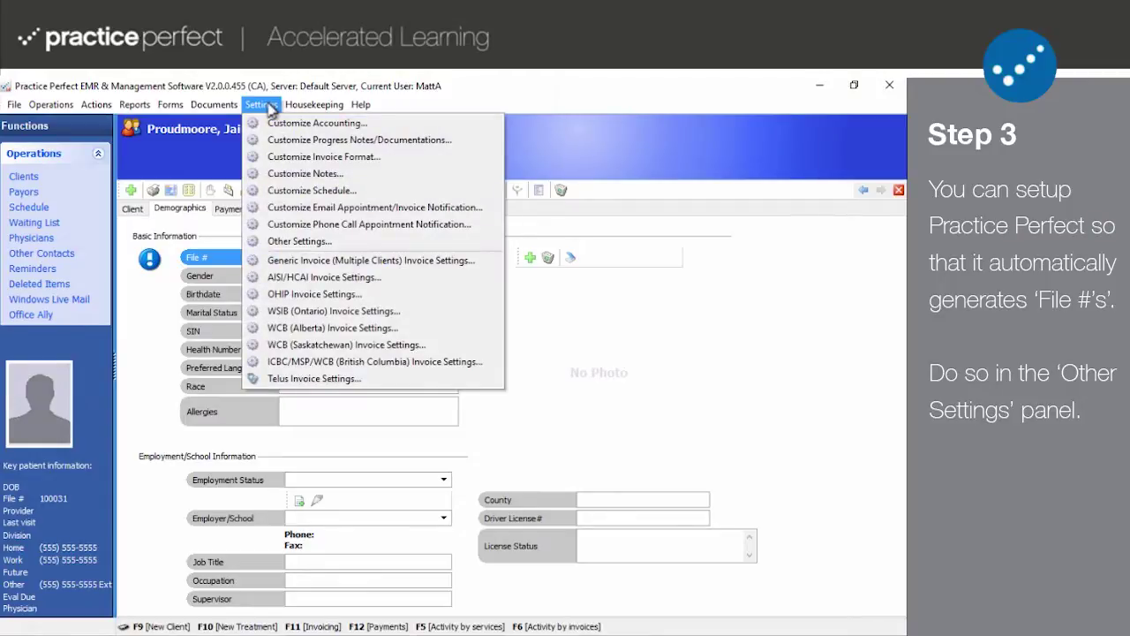
{"action": "left_click", "coordinate": [291, 241]}
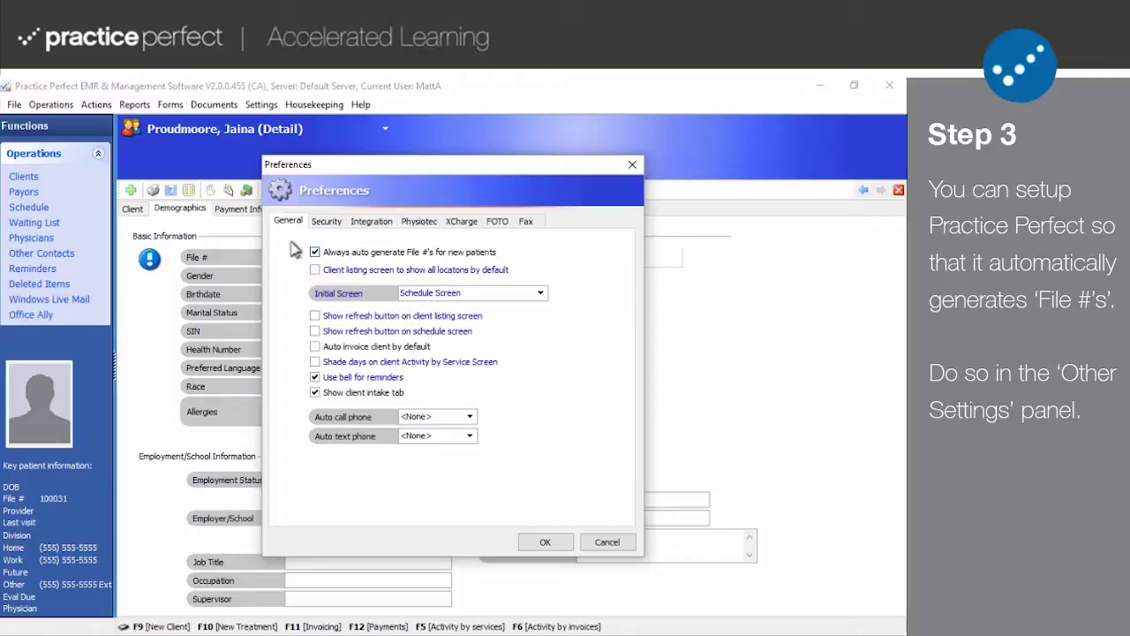
{"action": "left_click", "coordinate": [606, 542]}
- Set gender to Female, birthdate to 9/9/1989 and allergies to Peanuts
{"action": "left_click", "coordinate": [370, 275]}
{"action": "type", "text": "Female"}
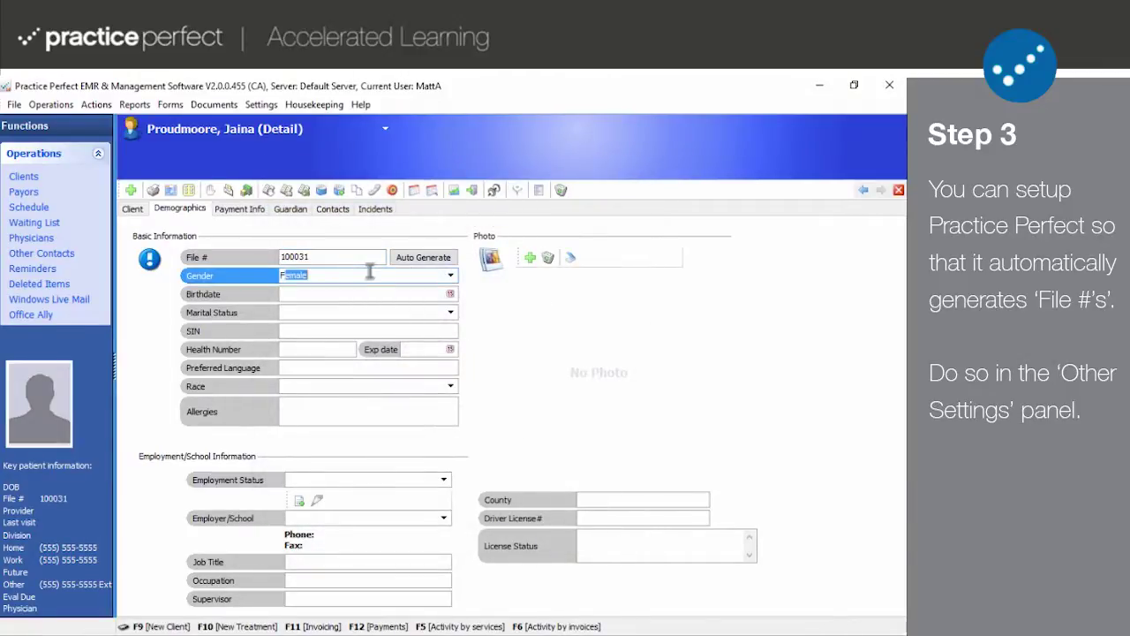
{"action": "left_click", "coordinate": [363, 294]}
{"action": "type", "text": "9/9/1989"}
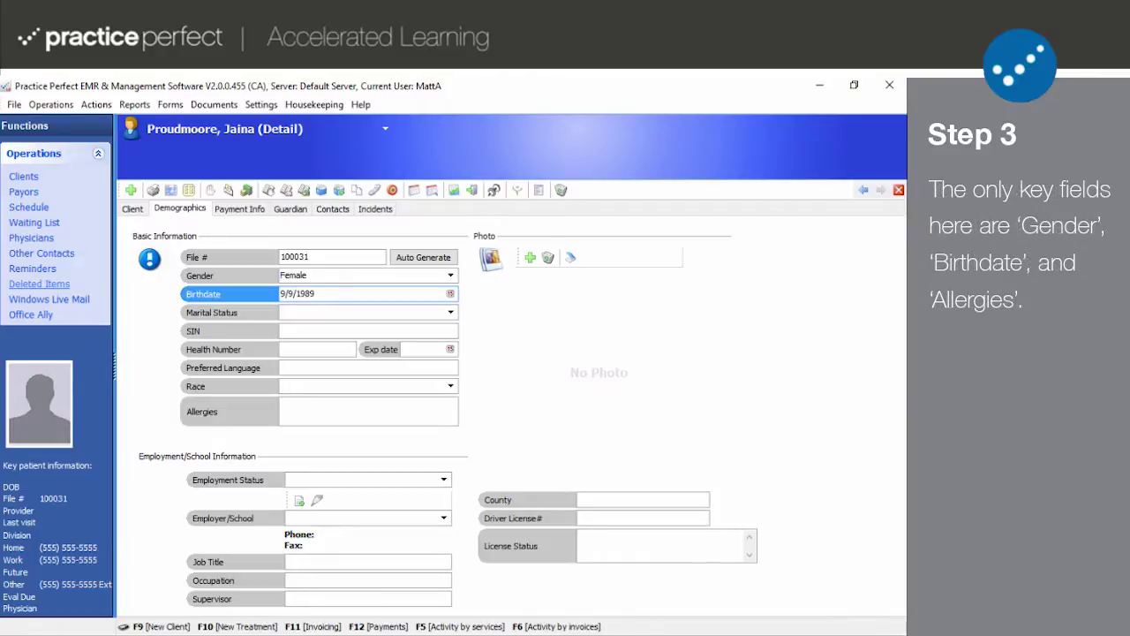
{"action": "left_click", "coordinate": [369, 406]}
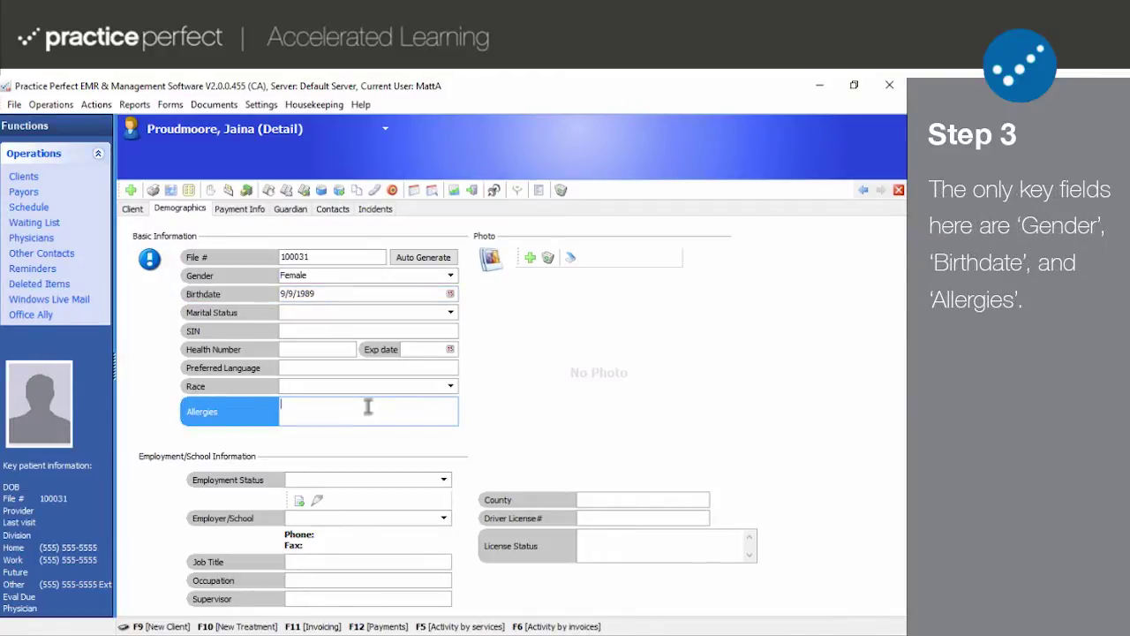
{"action": "type", "text": "Peanuts"}
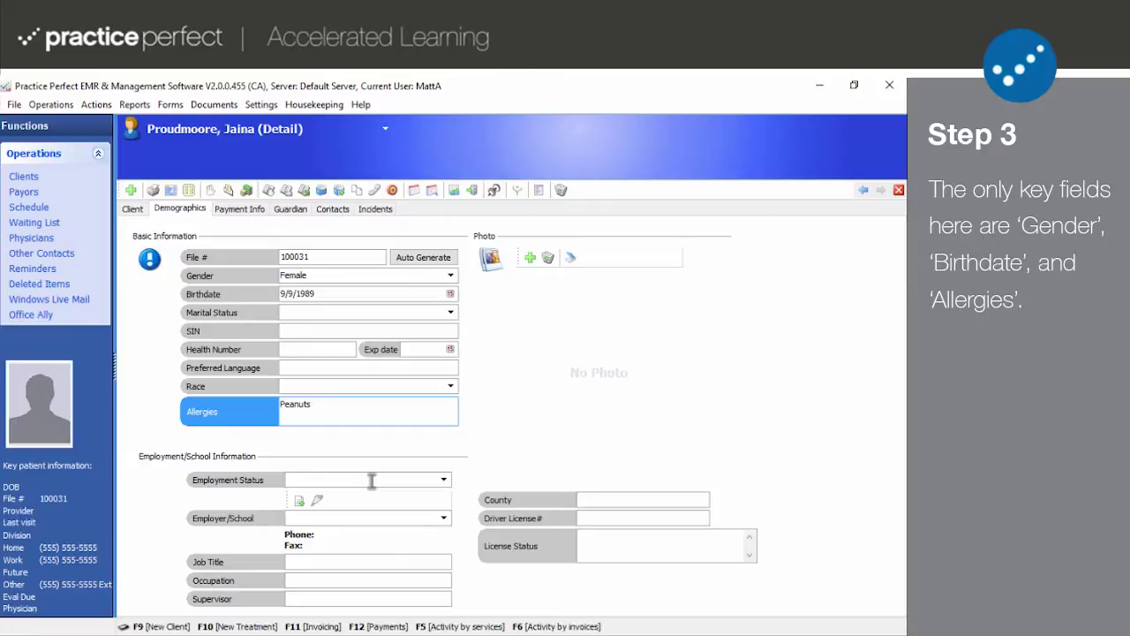
{"action": "left_click", "coordinate": [371, 481]}
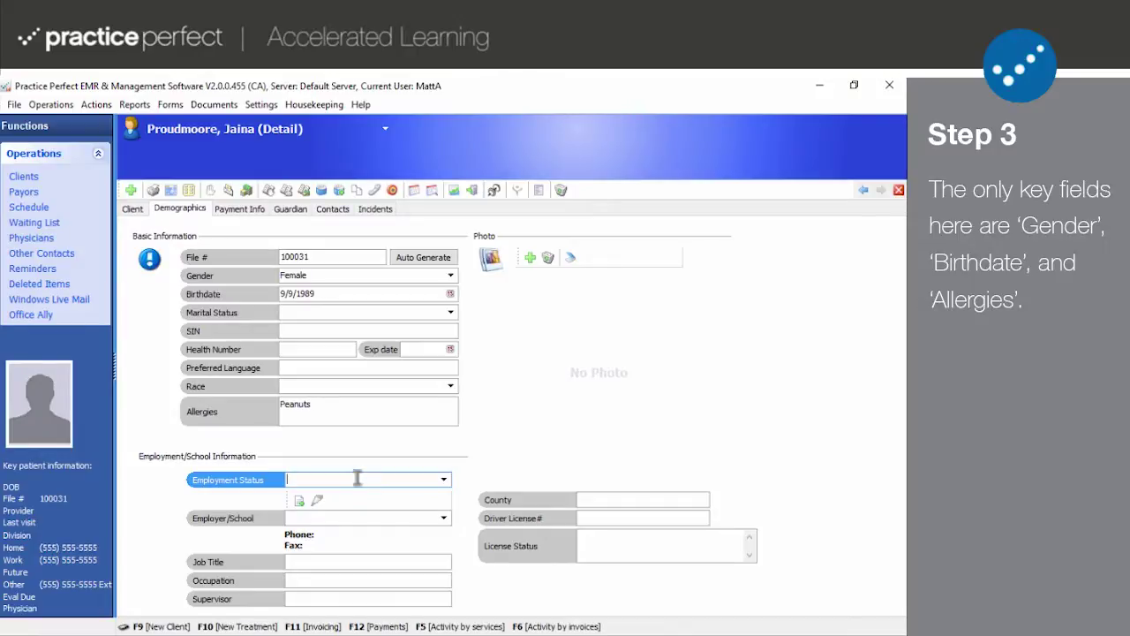
- Choose Full time employed as employment status, leaving Employer/School empty and cancelling the new-employer form
{"action": "left_click", "coordinate": [443, 480]}
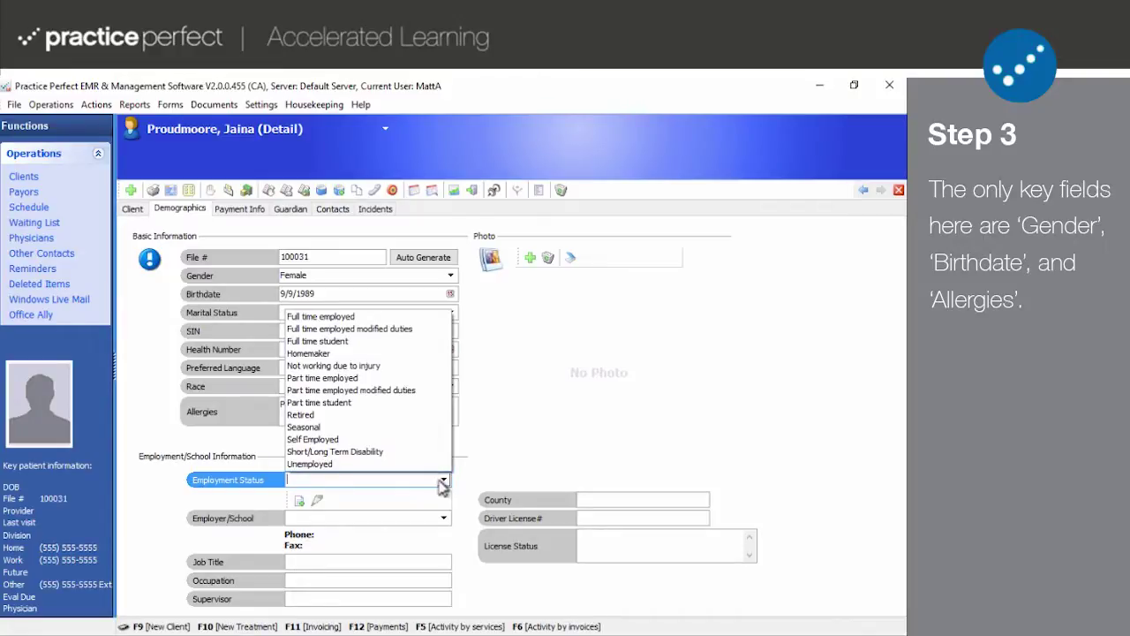
{"action": "left_click", "coordinate": [352, 320]}
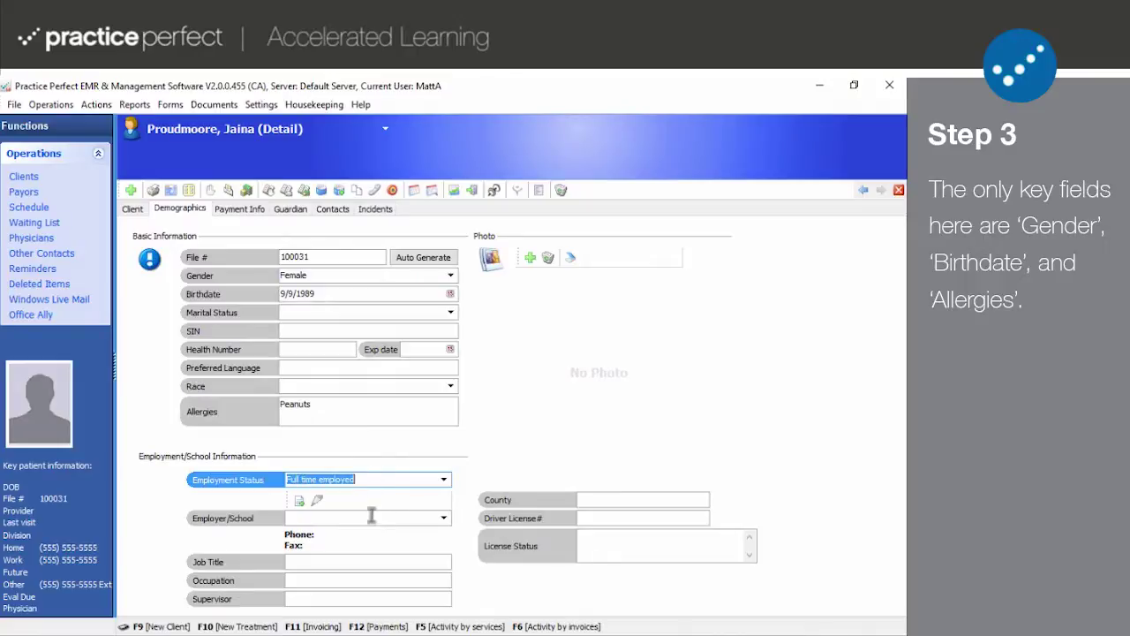
{"action": "left_click", "coordinate": [371, 516]}
{"action": "left_click", "coordinate": [444, 519]}
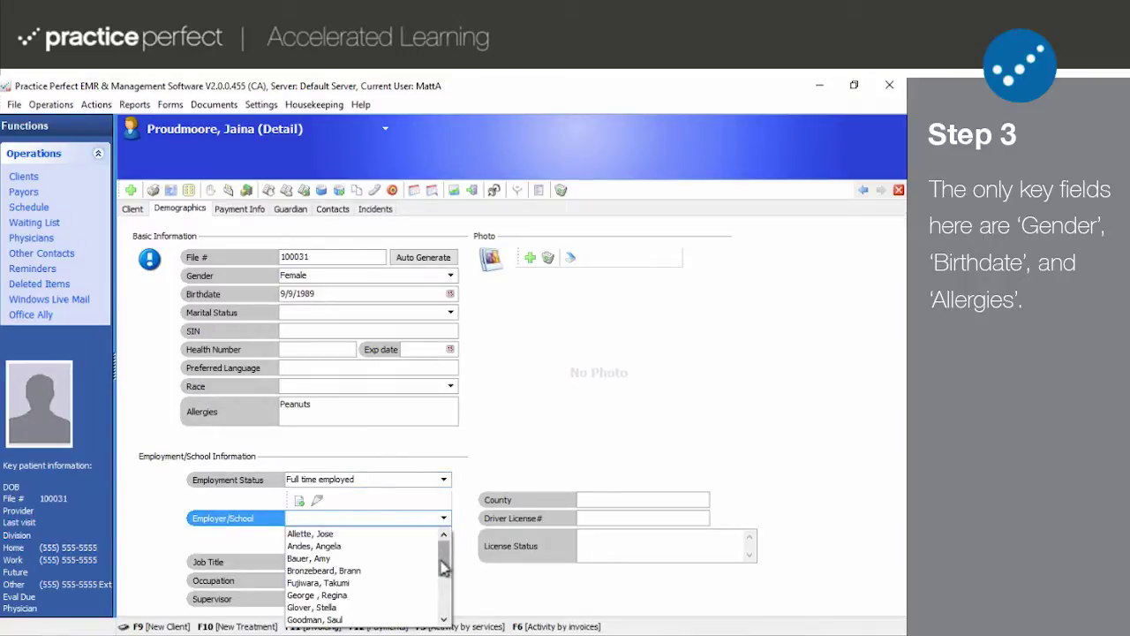
{"action": "left_click_drag", "start_coordinate": [445, 551], "coordinate": [445, 587]}
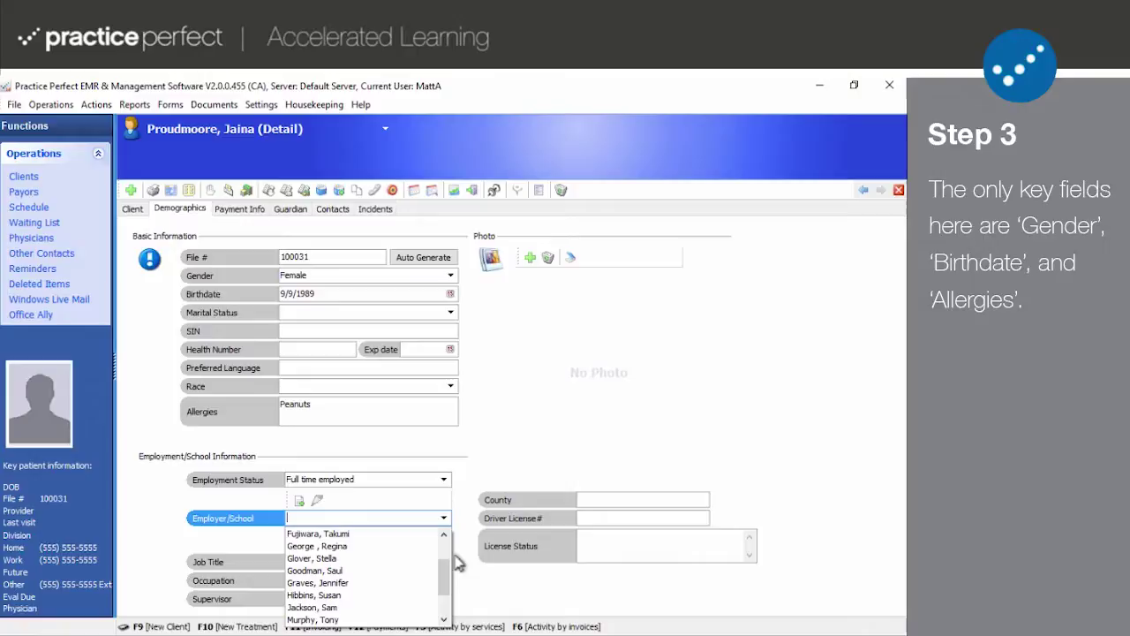
{"action": "left_click", "coordinate": [466, 558]}
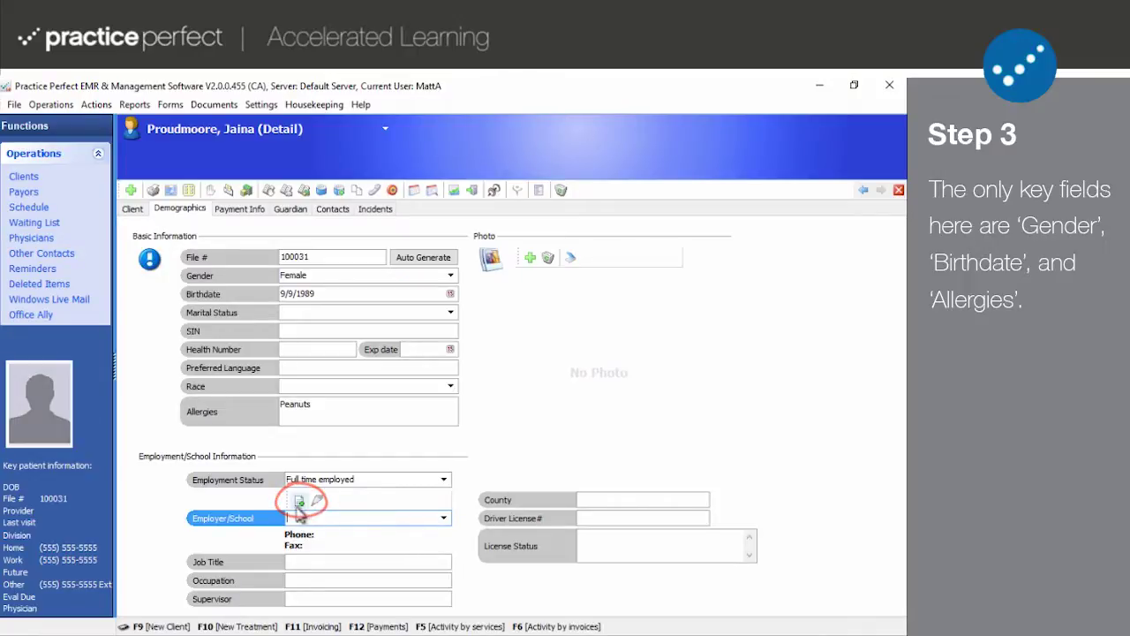
{"action": "left_click", "coordinate": [299, 501]}
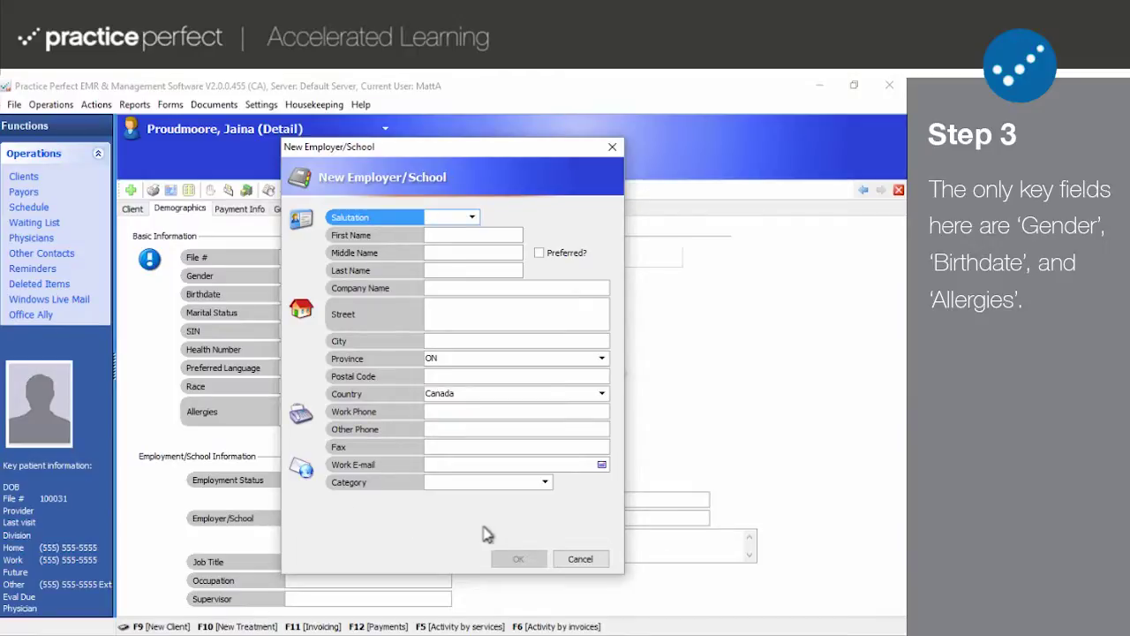
{"action": "left_click", "coordinate": [580, 559]}
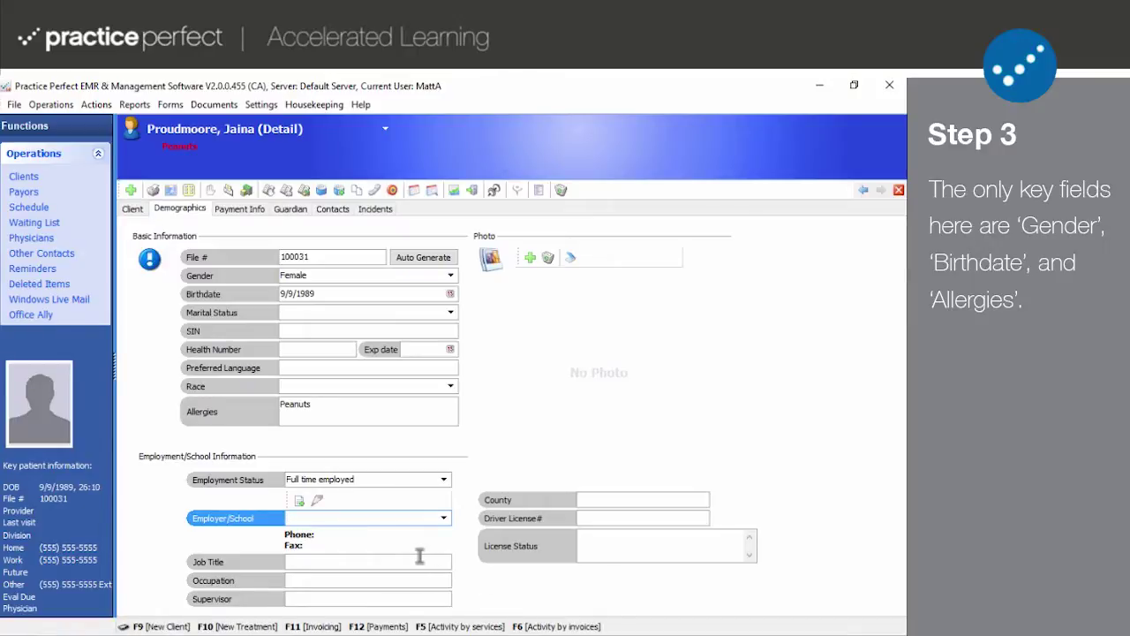
{"action": "left_click", "coordinate": [420, 561]}
{"action": "left_click", "coordinate": [416, 580]}
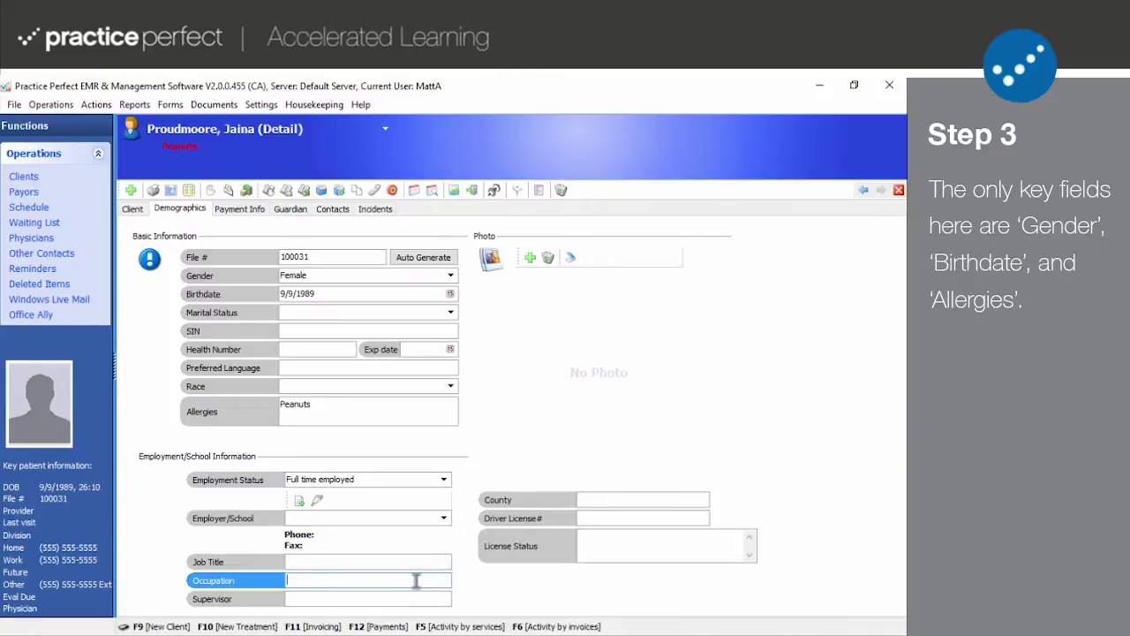
{"action": "left_click", "coordinate": [405, 598]}
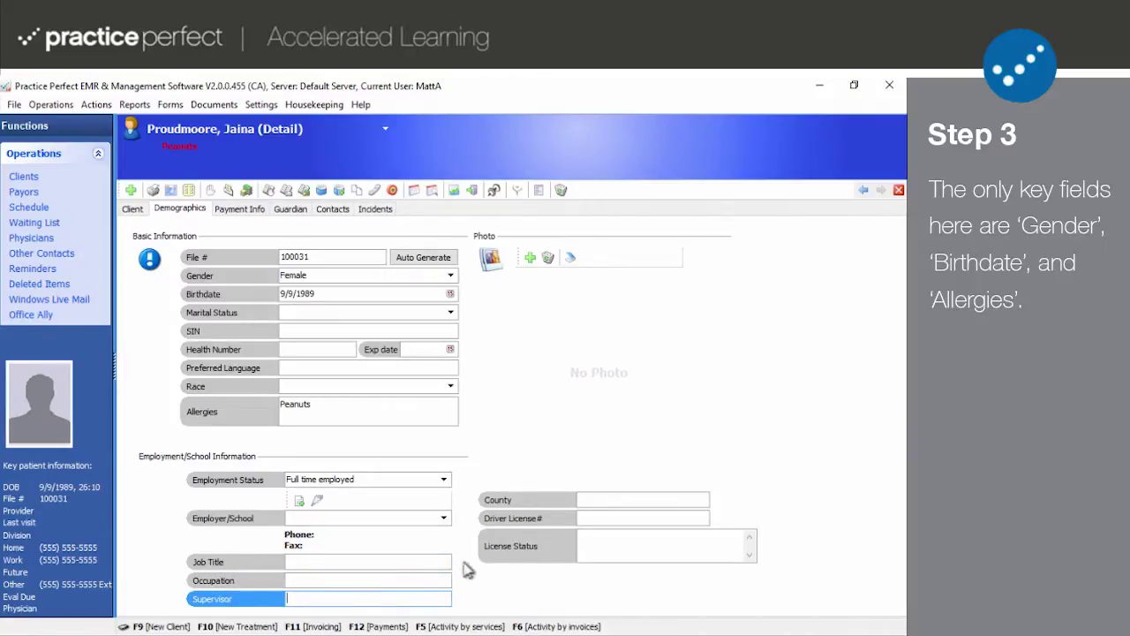
{"action": "left_click", "coordinate": [602, 500]}
{"action": "left_click", "coordinate": [602, 518]}
{"action": "left_click", "coordinate": [597, 543]}
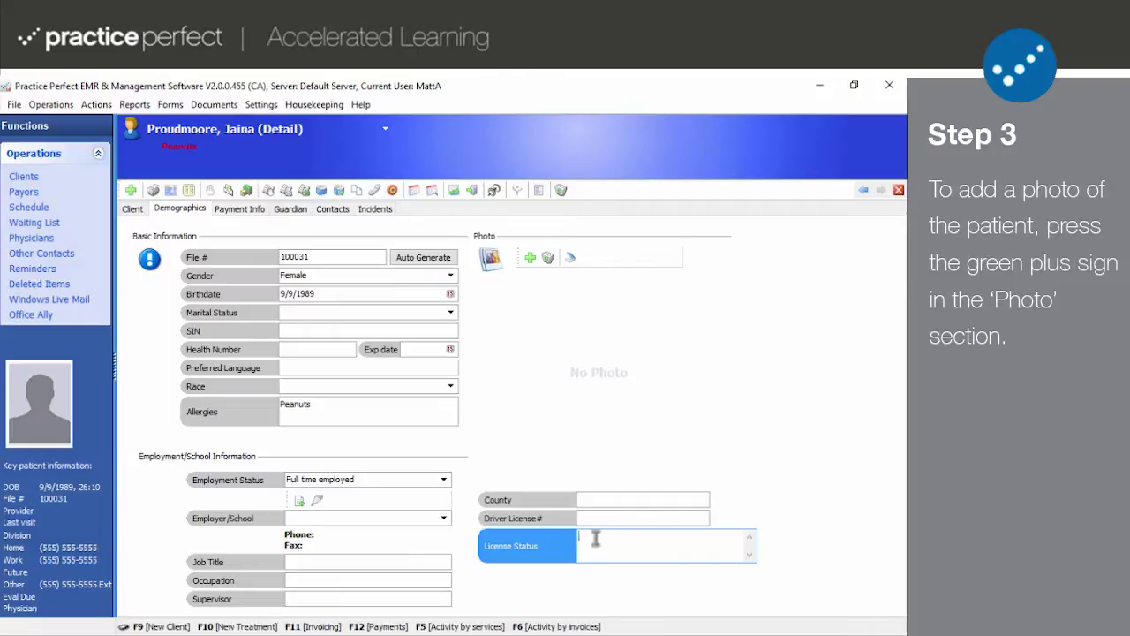
- Attach the jaina portrait image from the Desktop as the client's photo
{"action": "left_click", "coordinate": [530, 258]}
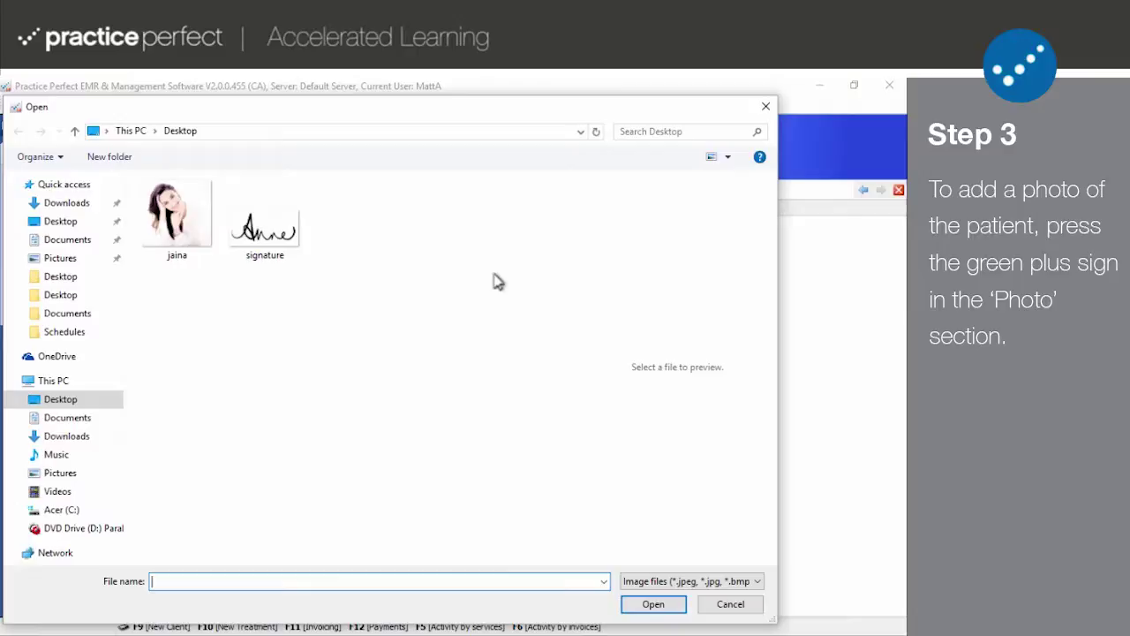
{"action": "left_click", "coordinate": [162, 228]}
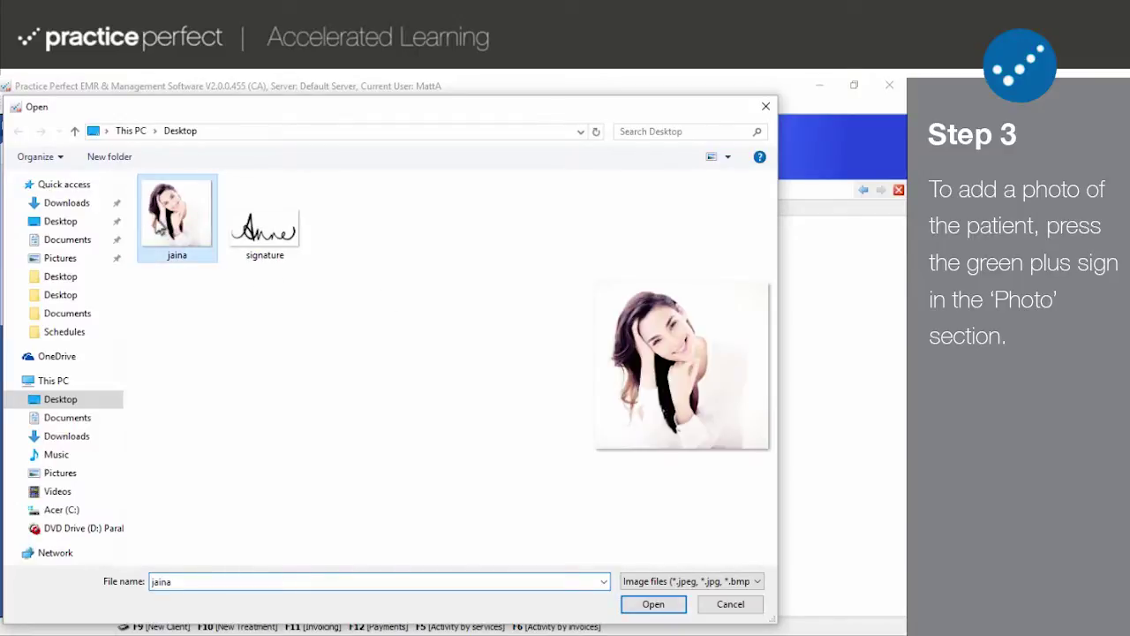
{"action": "left_click", "coordinate": [642, 609]}
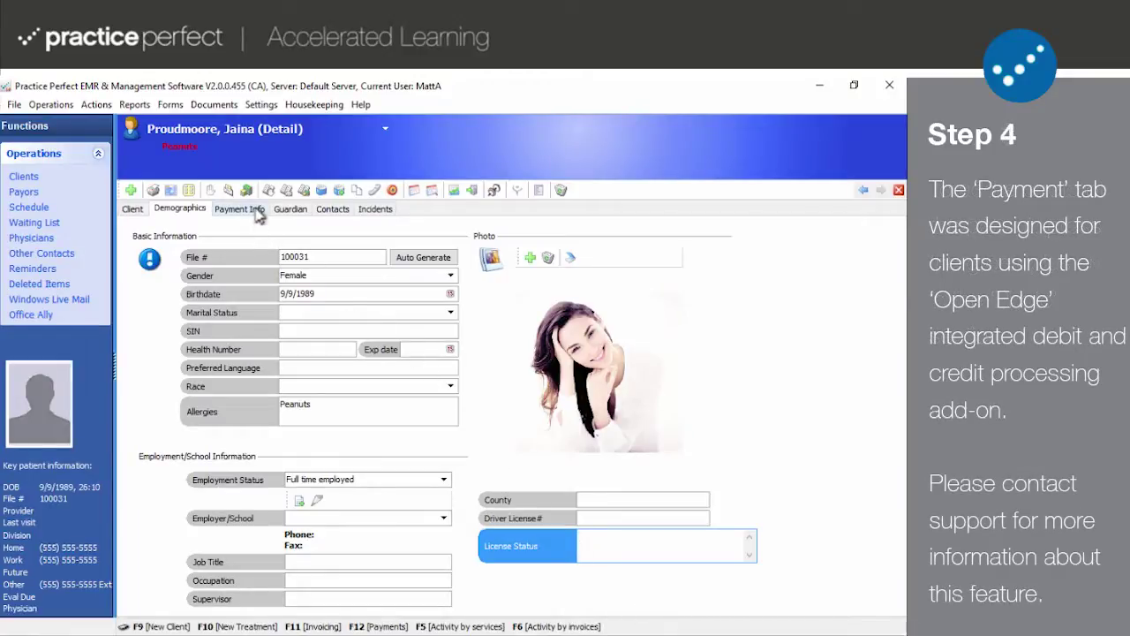
- Show the client's Payment Info page with its credit card sections
{"action": "left_click", "coordinate": [257, 213]}
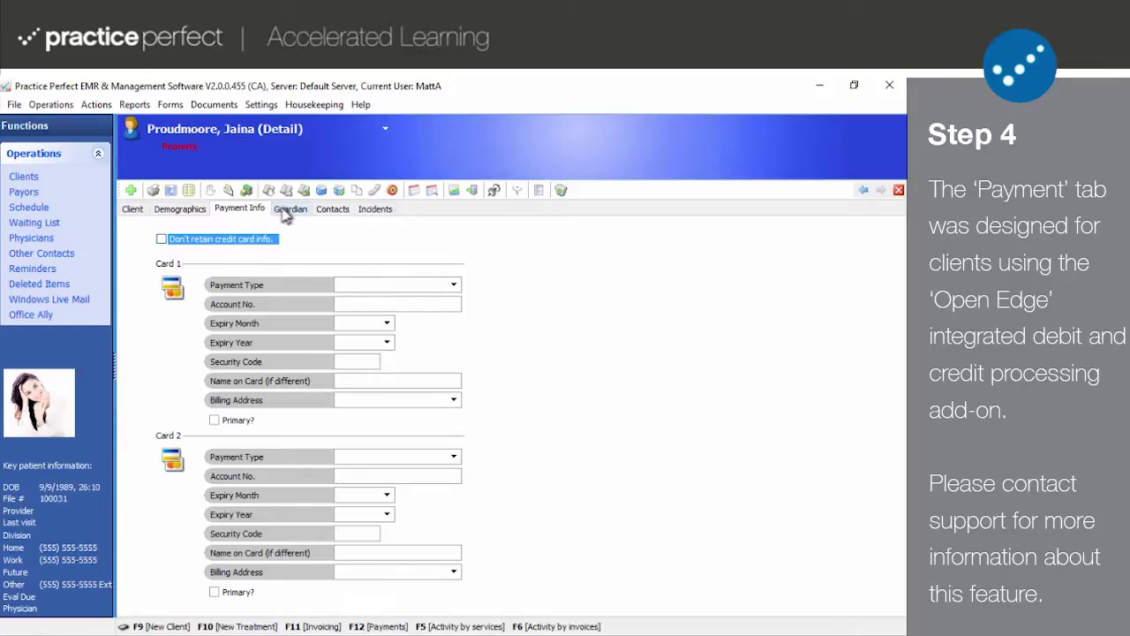
- On the Guardian page, toggle 'same as Client' on and off, then clear all guardian details
{"action": "left_click", "coordinate": [284, 212]}
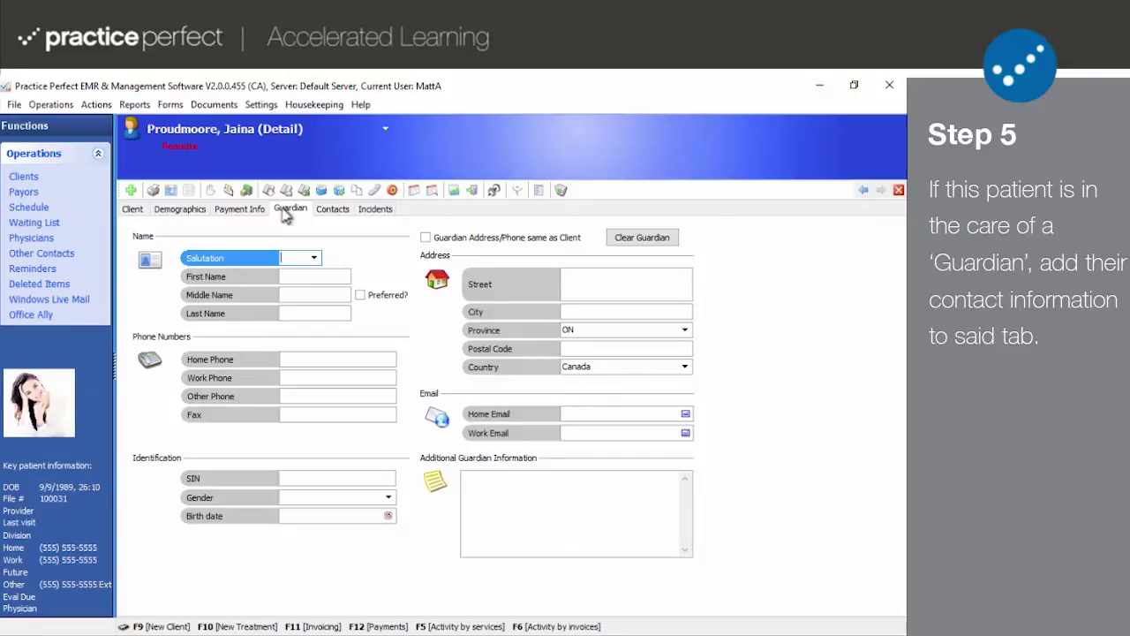
{"action": "left_click", "coordinate": [424, 238]}
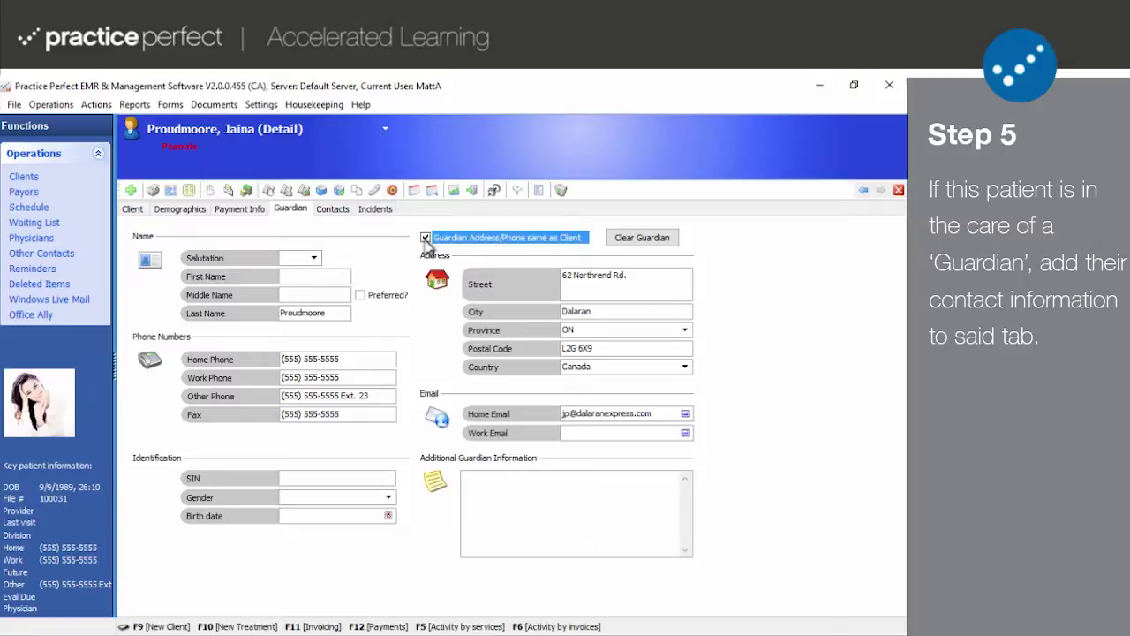
{"action": "left_click", "coordinate": [425, 239]}
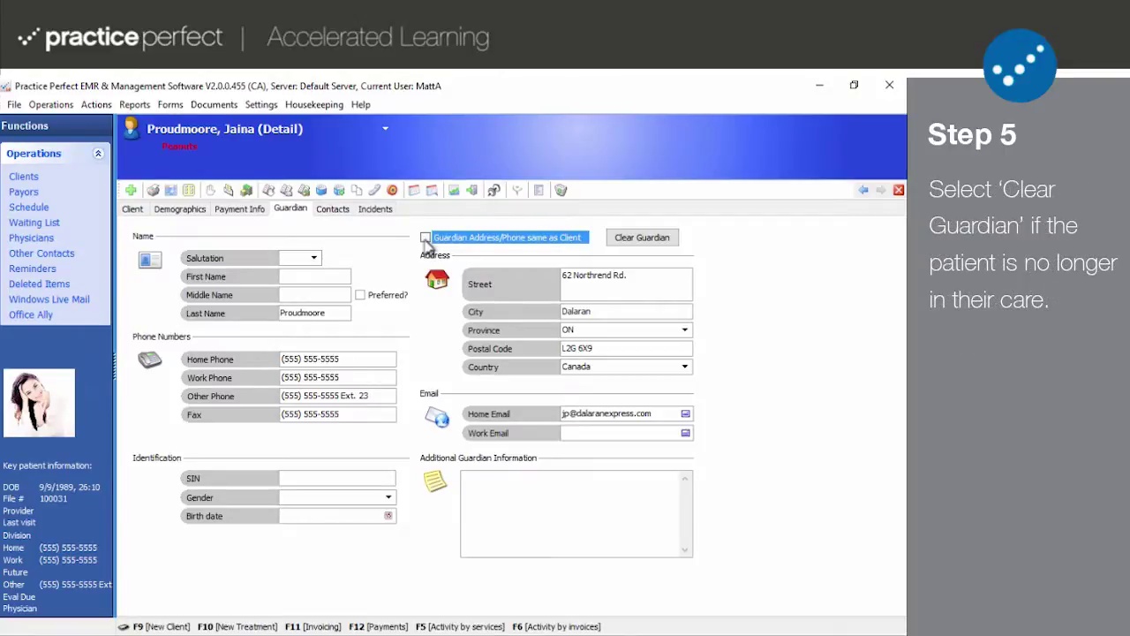
{"action": "left_click", "coordinate": [639, 238]}
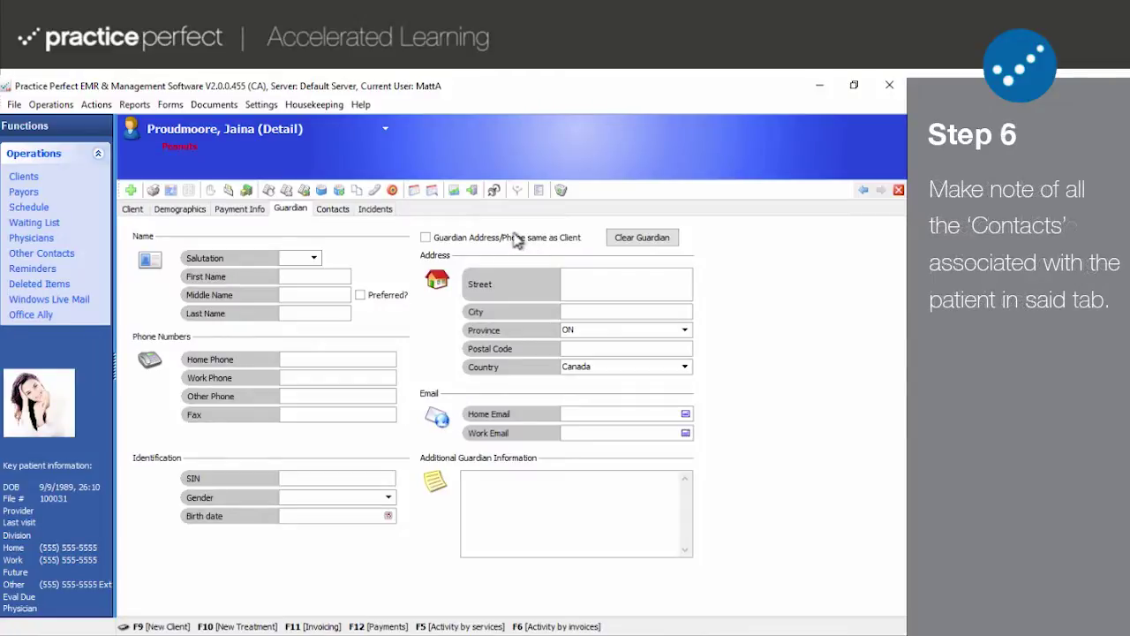
- Add a new client contact entry and select the Murphy's Law lawyer as the contact
{"action": "left_click", "coordinate": [334, 213]}
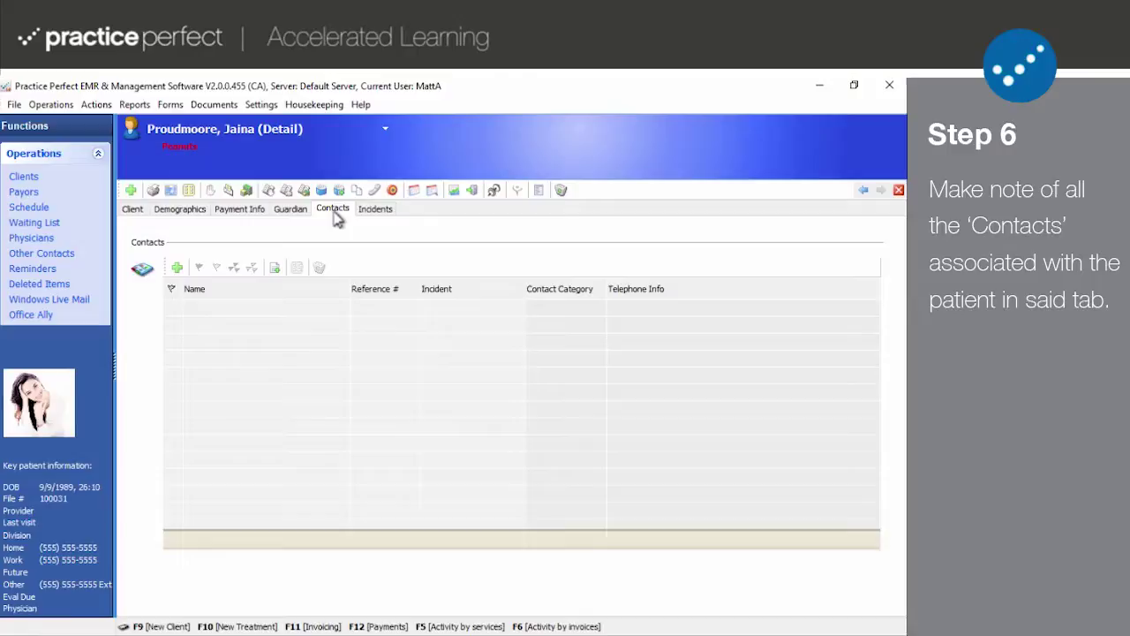
{"action": "left_click", "coordinate": [178, 268]}
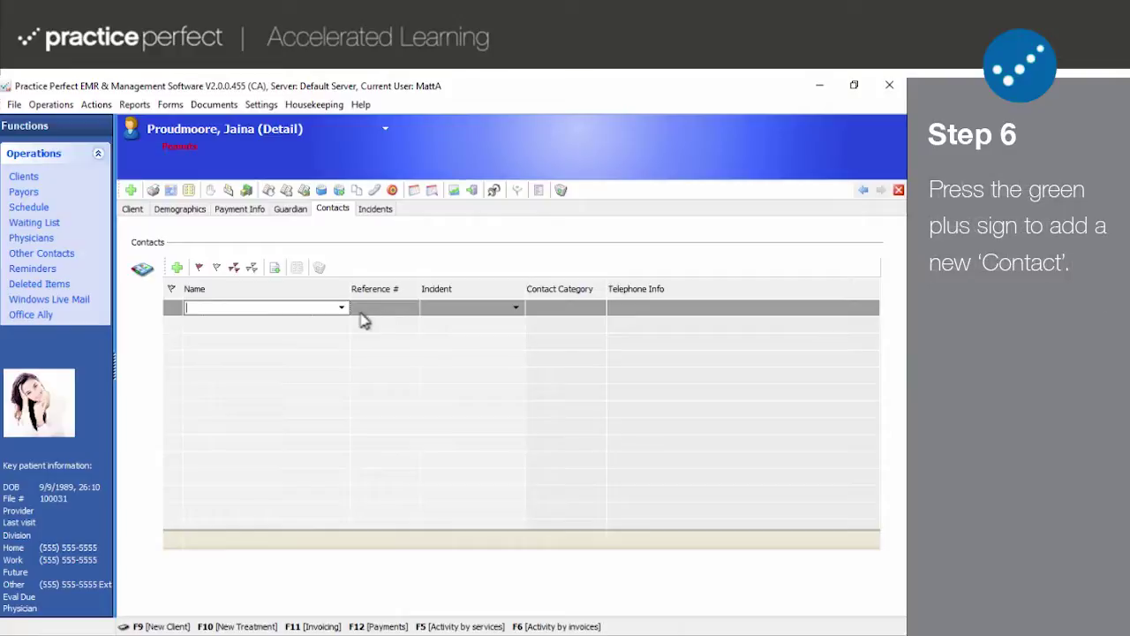
{"action": "left_click", "coordinate": [343, 308]}
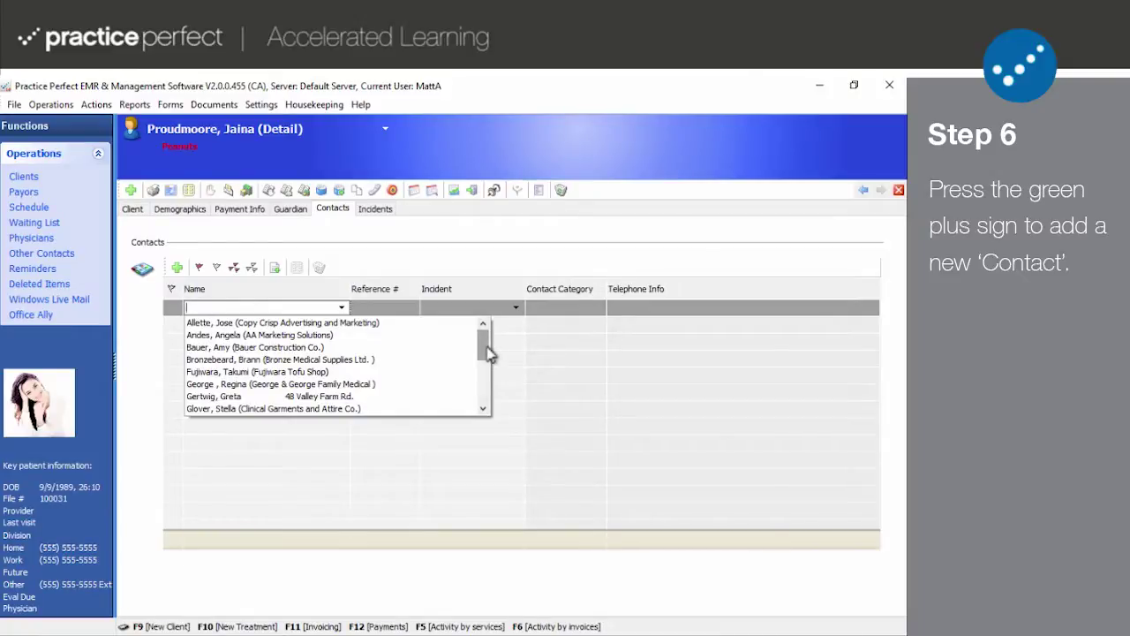
{"action": "left_click_drag", "start_coordinate": [490, 354], "coordinate": [481, 391]}
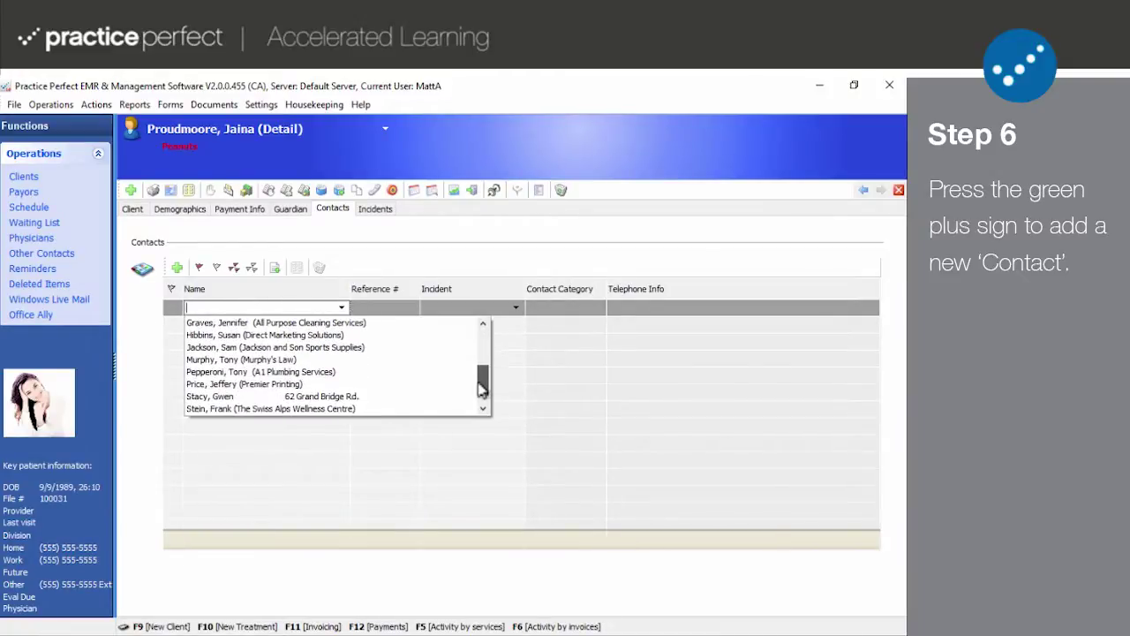
{"action": "left_click", "coordinate": [269, 361]}
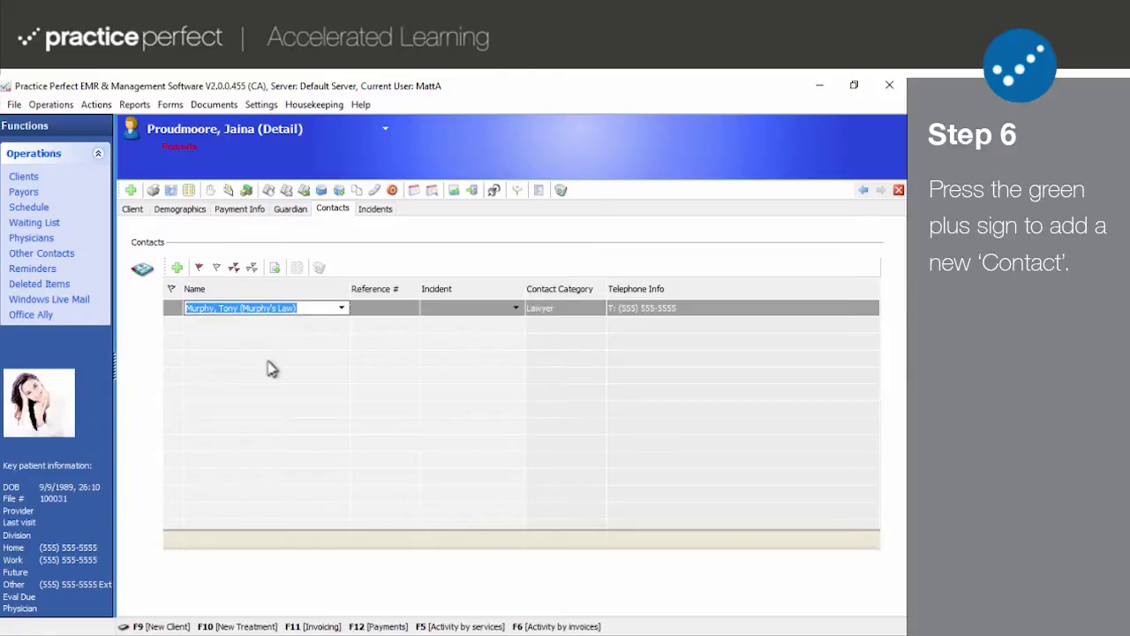
{"action": "left_click", "coordinate": [275, 267]}
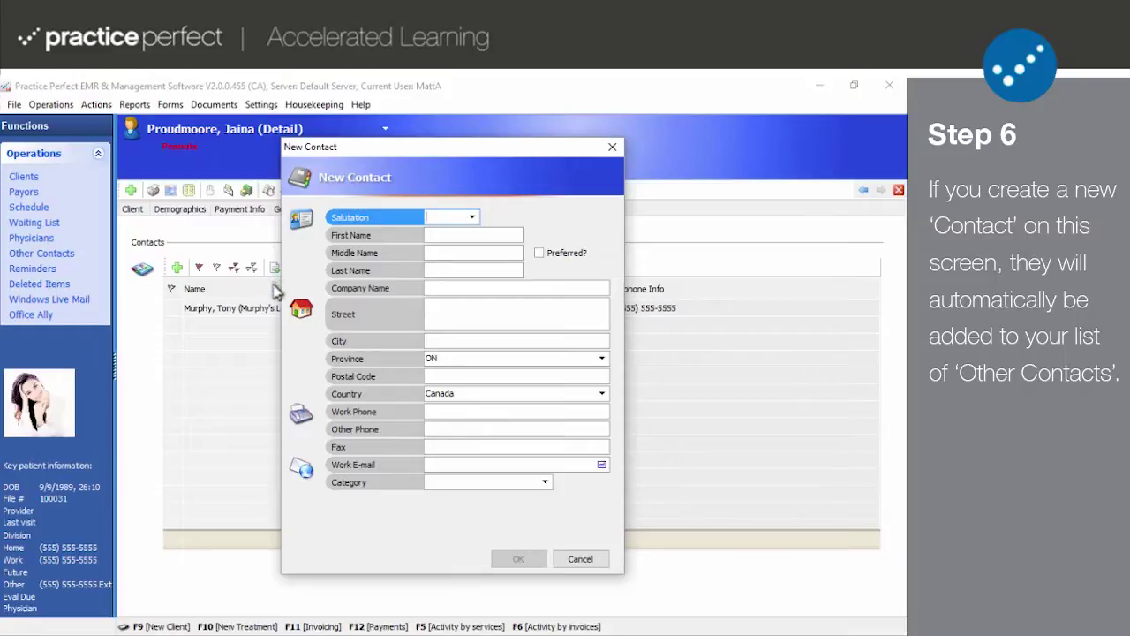
{"action": "left_click", "coordinate": [580, 560]}
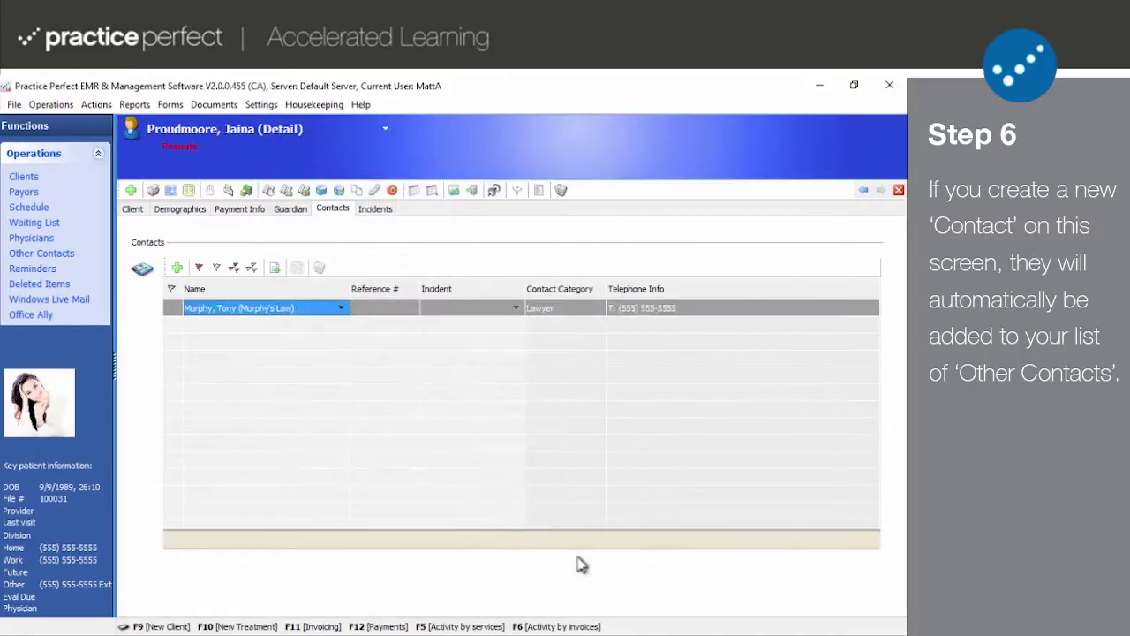